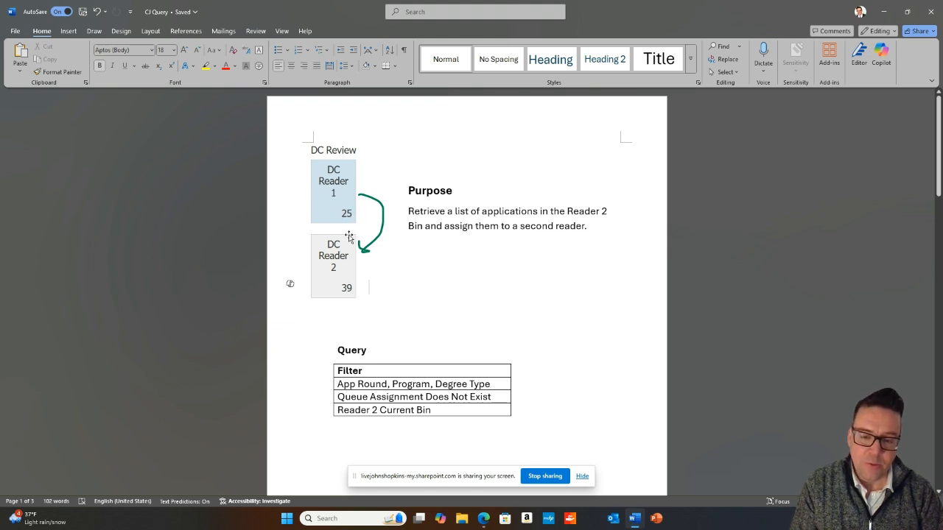
# - Review the document's purpose statement, the Query and Configurable Join filter tables, and the SQL section
pyautogui.click(494, 292)
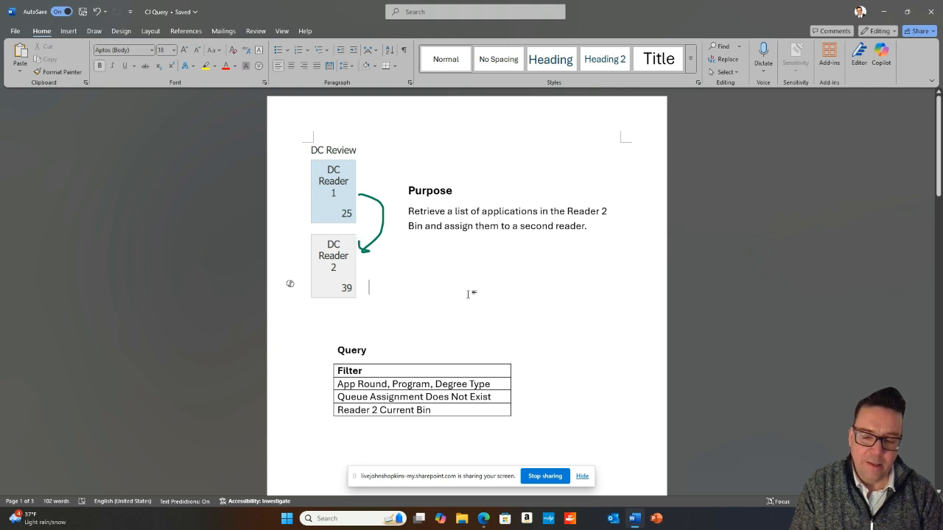
pyautogui.scroll(-1, 471, 294)
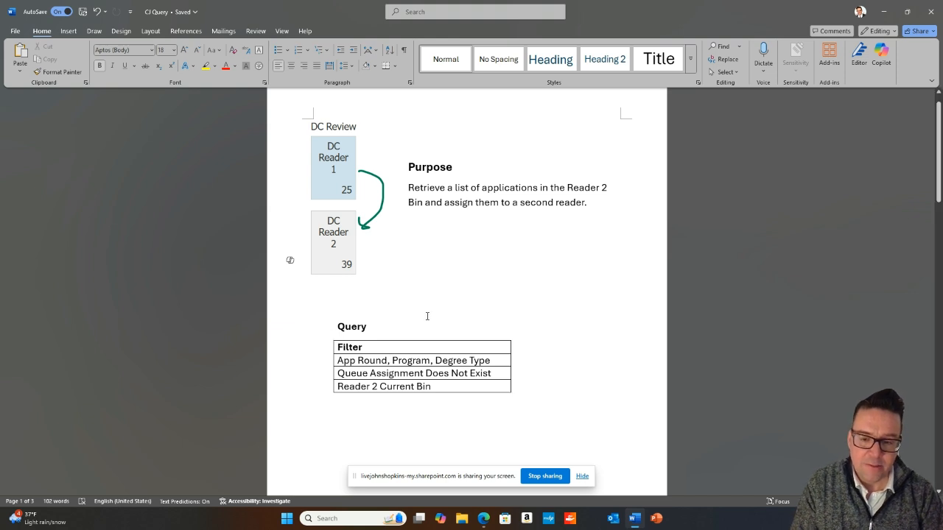
pyautogui.scroll(-3, 428, 317)
pyautogui.scroll(-2, 426, 317)
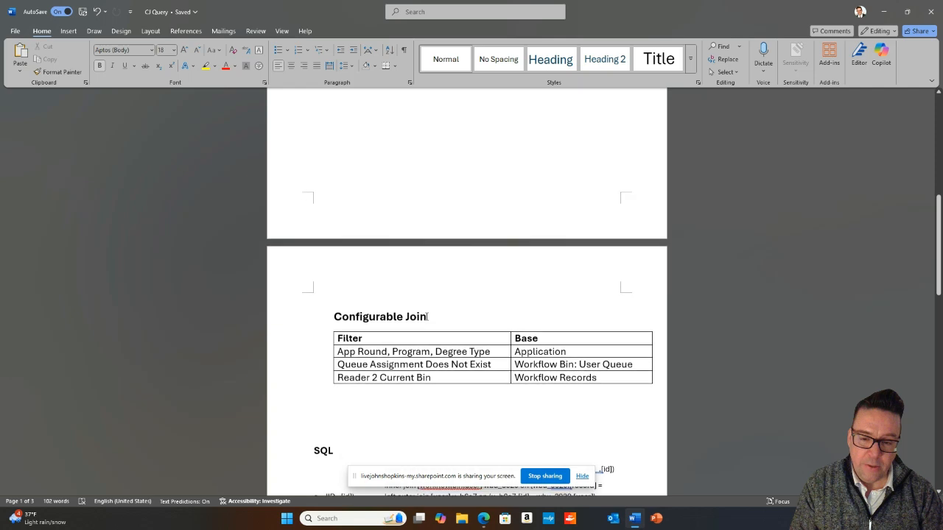
pyautogui.scroll(1, 427, 317)
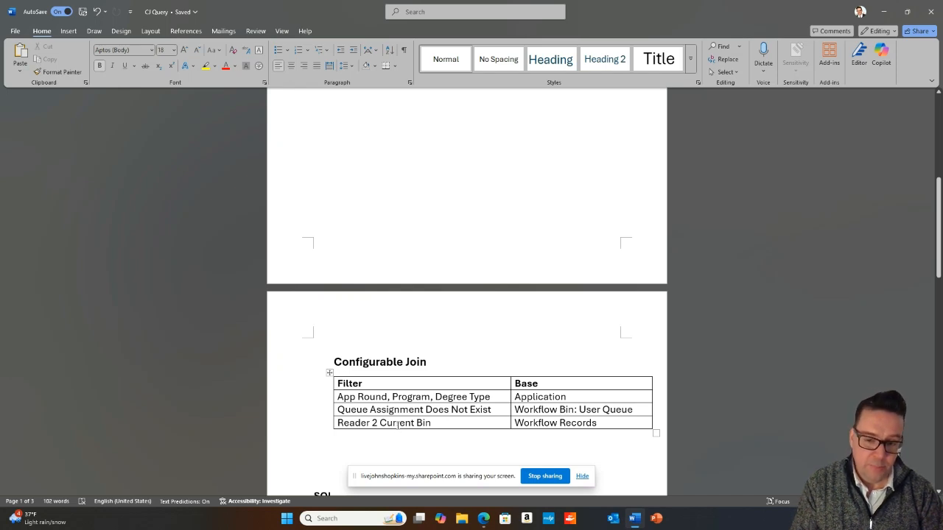
pyautogui.scroll(5, 399, 423)
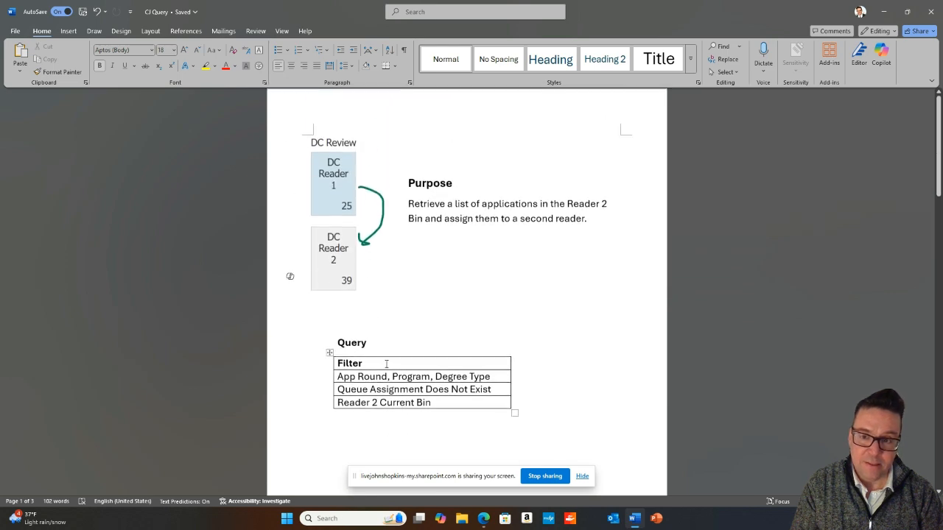
pyautogui.scroll(-3, 428, 362)
pyautogui.scroll(-3, 428, 362)
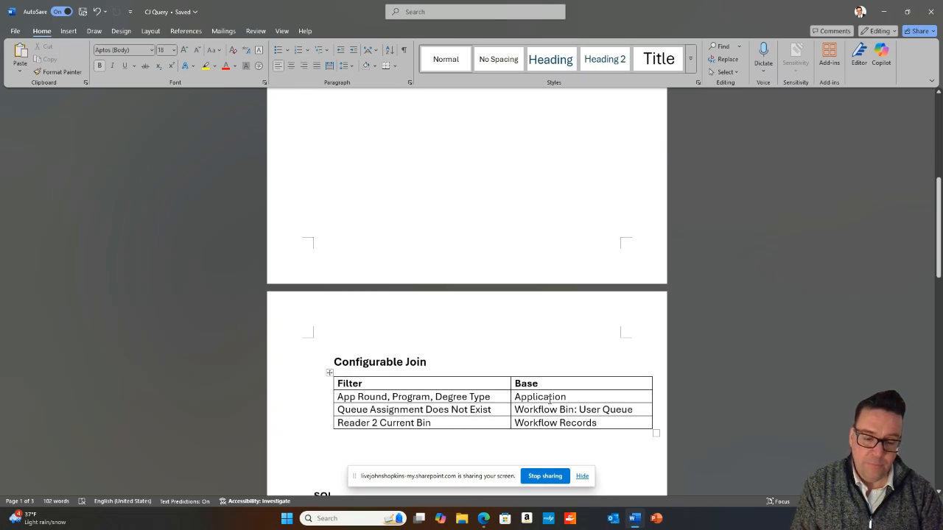
pyautogui.scroll(-1, 551, 400)
pyautogui.scroll(-3, 549, 400)
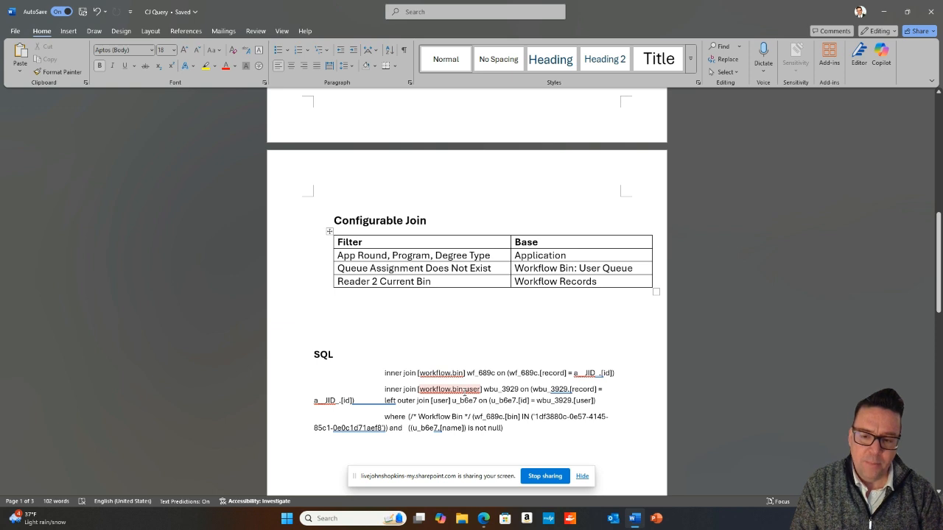
# - Switch to Slate and build a quick query of type Configurable Joins, category Records, with Application as the base
pyautogui.click(878, 11)
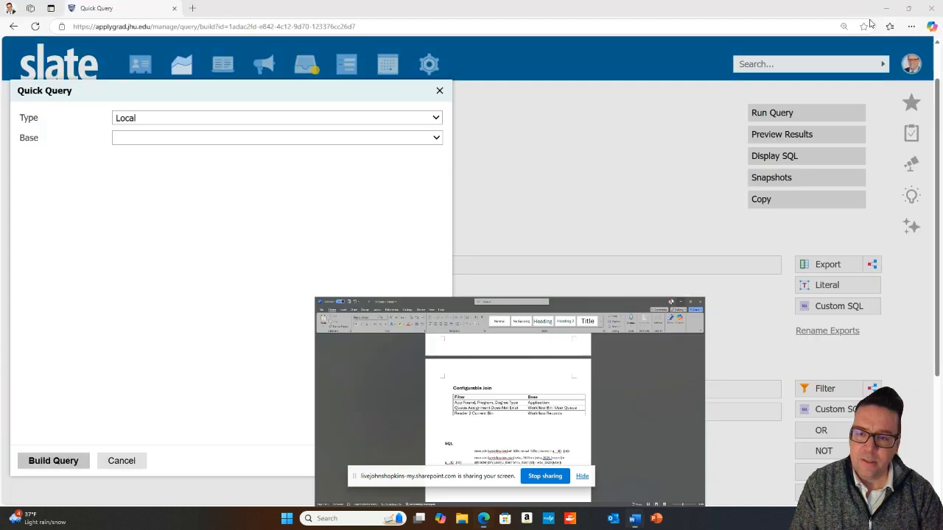
pyautogui.click(166, 120)
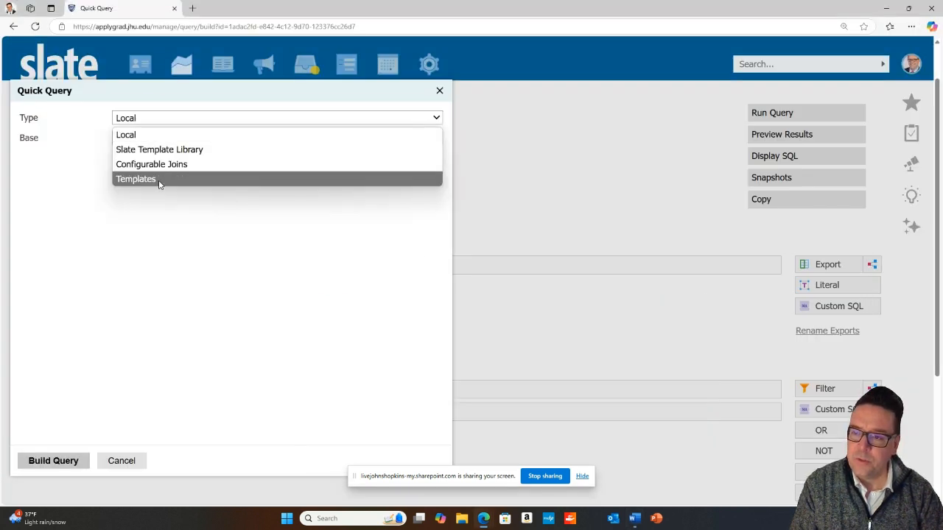
pyautogui.click(165, 166)
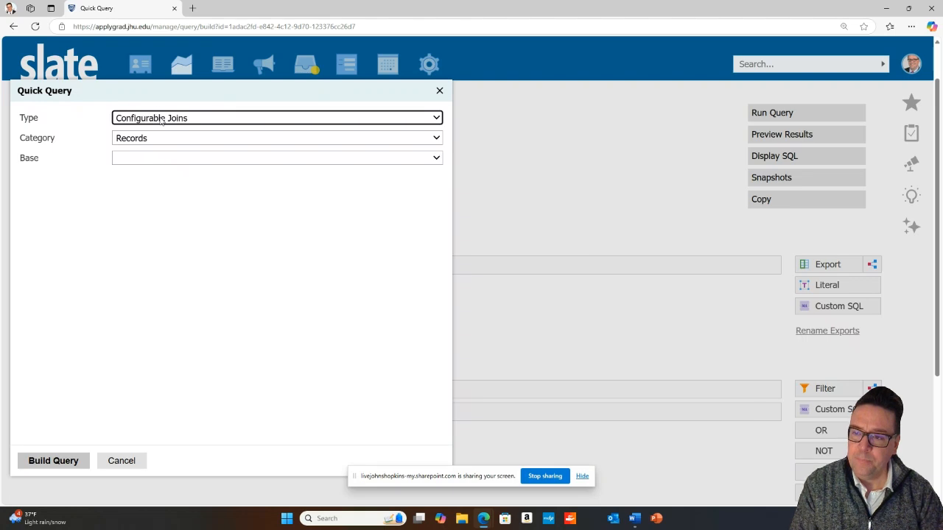
pyautogui.click(150, 164)
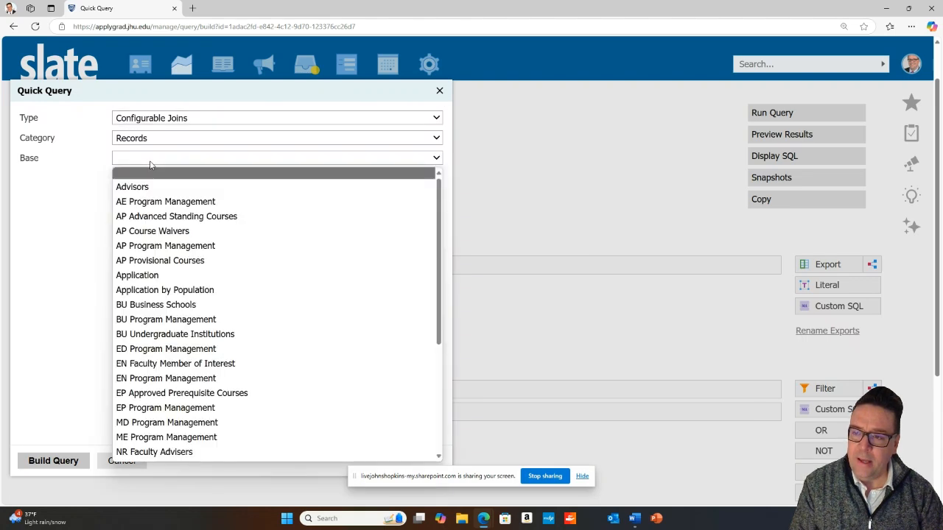
pyautogui.click(152, 275)
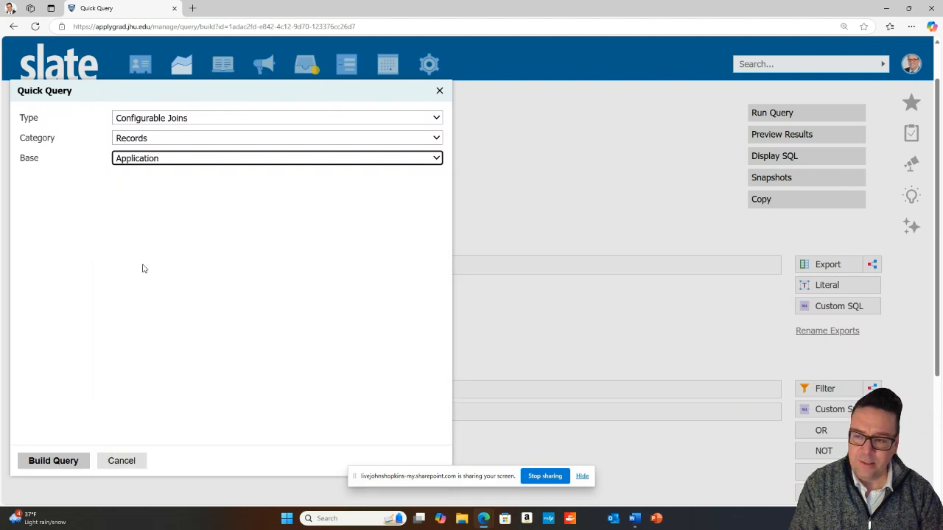
pyautogui.click(55, 459)
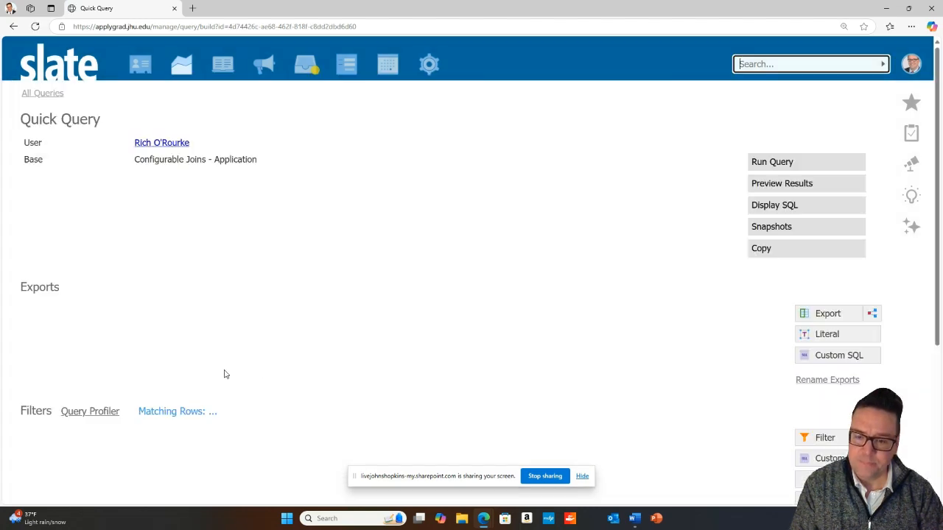
# - Recheck the planned query filters on the Word document's first page and return to the Slate query
pyautogui.scroll(-2, 361, 348)
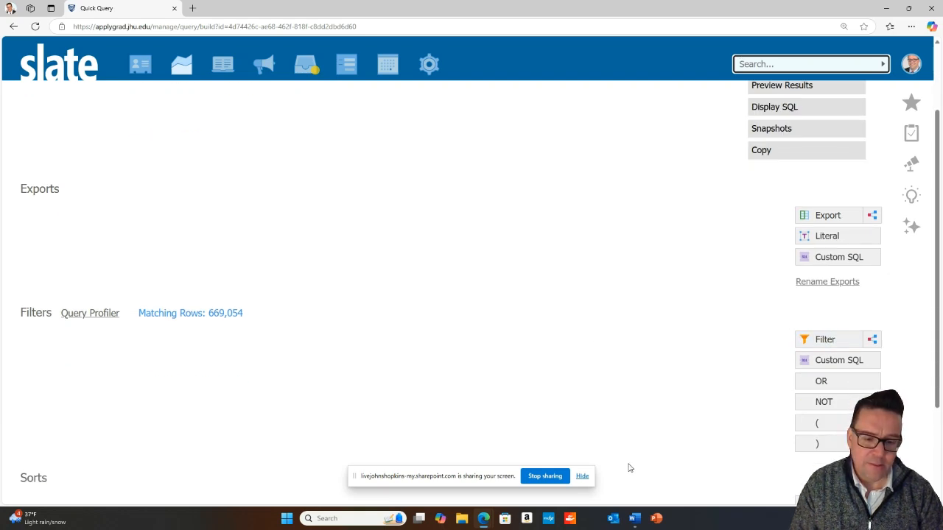
pyautogui.click(613, 519)
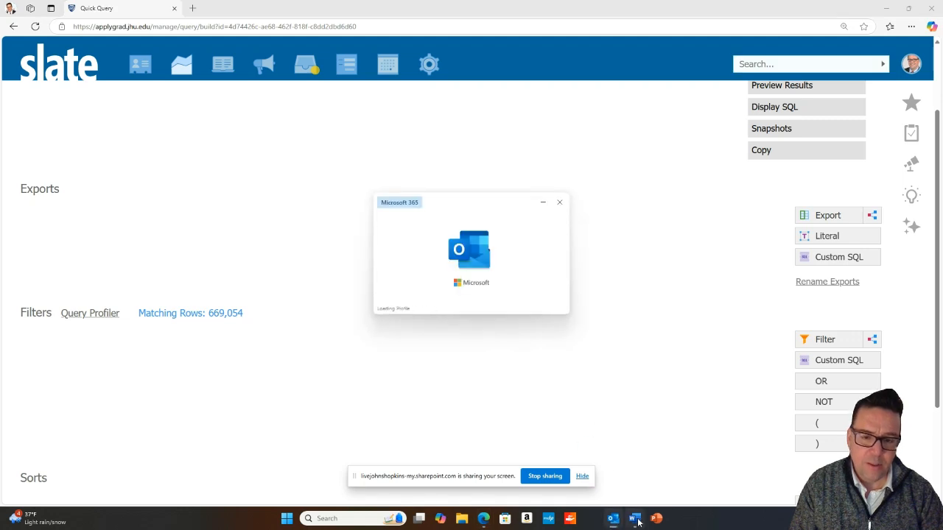
pyautogui.click(635, 519)
pyautogui.scroll(8, 515, 258)
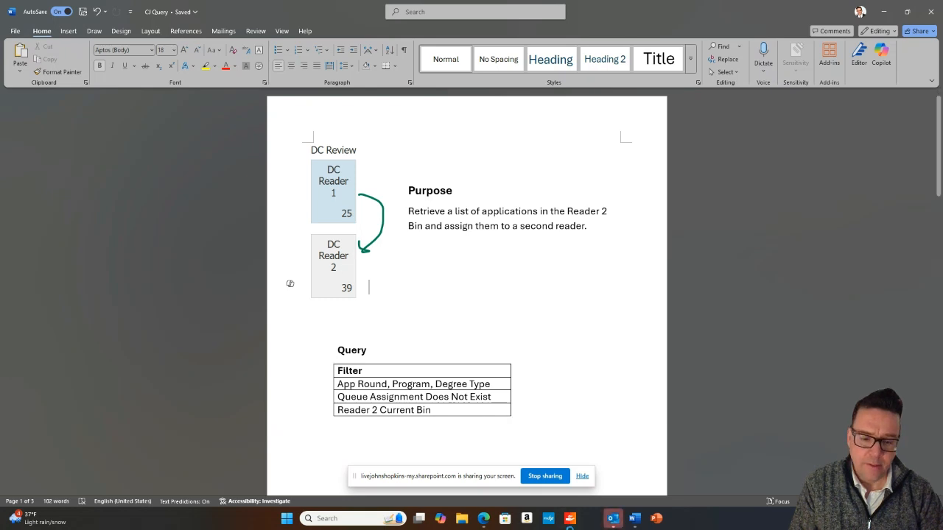
pyautogui.moveTo(488, 525)
pyautogui.click(401, 453)
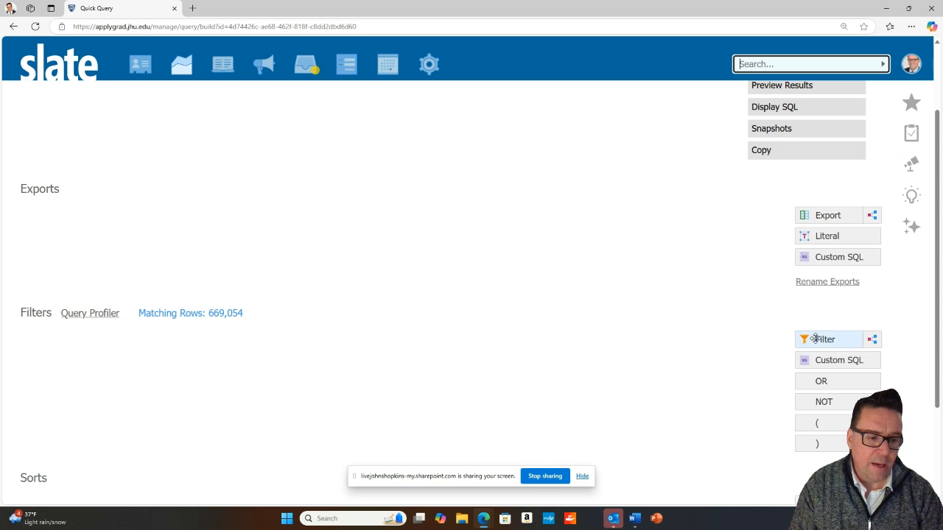
# - Add a subquery filter to the Application query's filters
pyautogui.scroll(2, 815, 339)
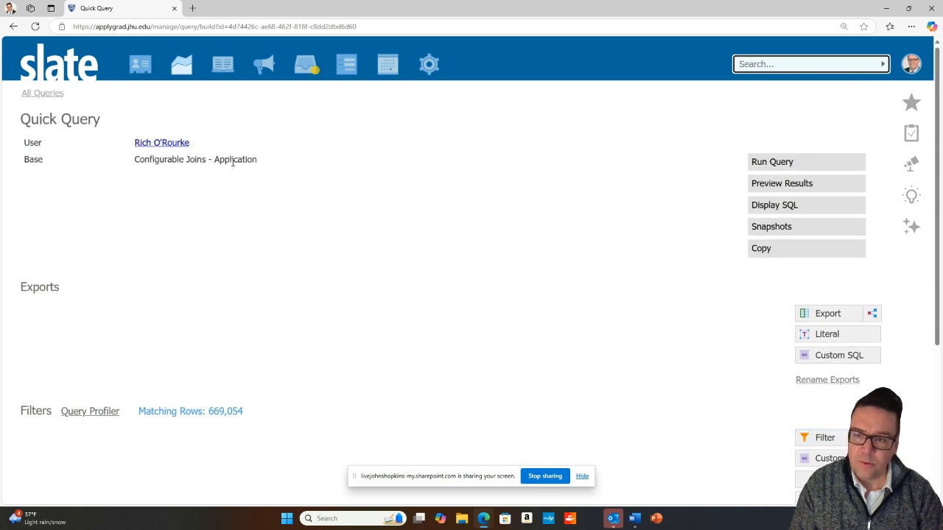
pyautogui.doubleClick(234, 161)
pyautogui.scroll(-2, 825, 310)
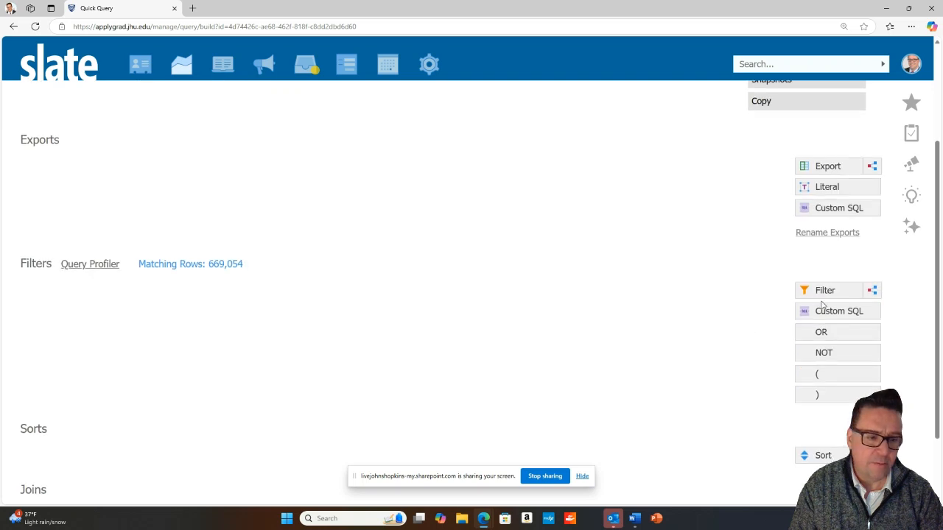
pyautogui.scroll(2, 258, 200)
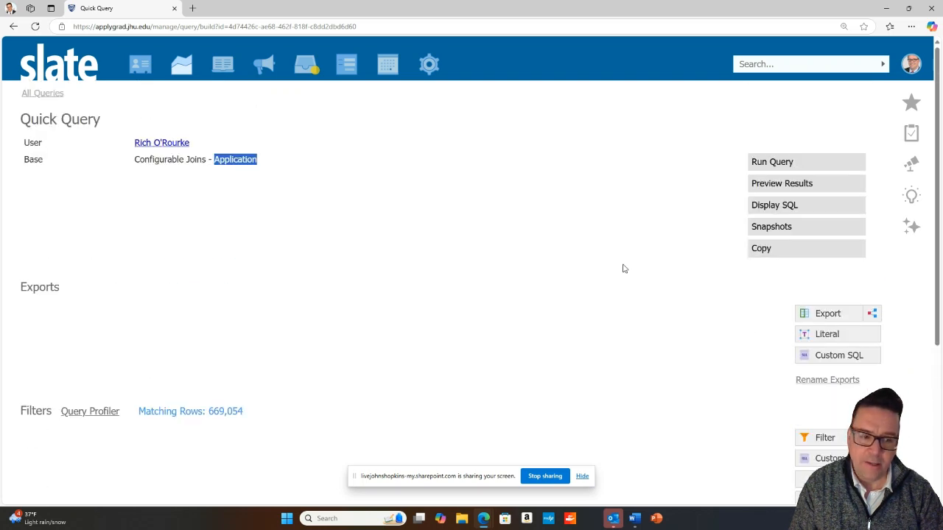
pyautogui.scroll(-1, 623, 267)
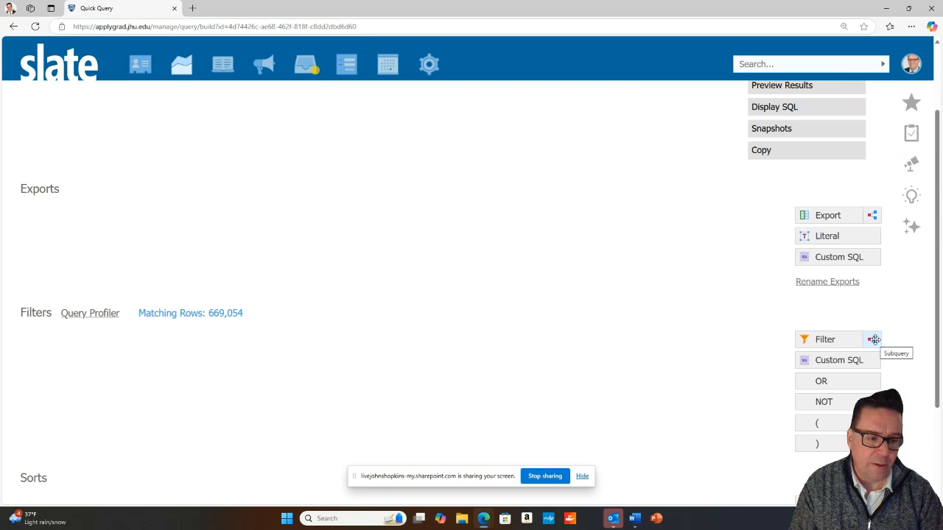
pyautogui.click(873, 340)
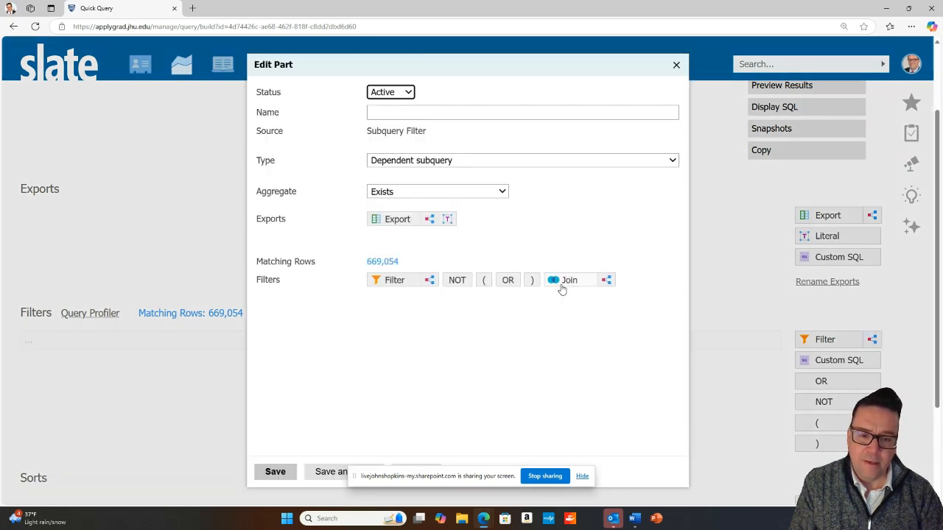
# - Find the workflow joins and add the Workflow Records: SA join to the subquery filter
pyautogui.click(566, 283)
pyautogui.write('w')
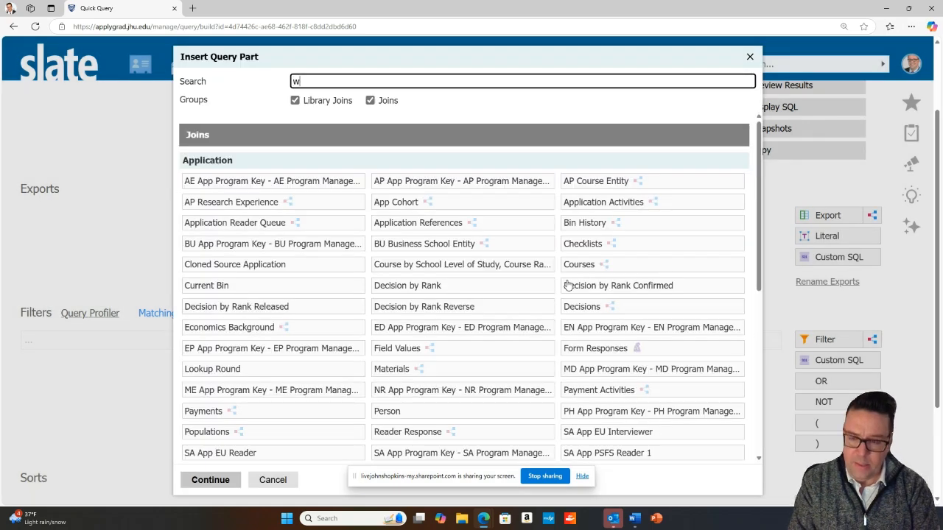
pyautogui.write('ork')
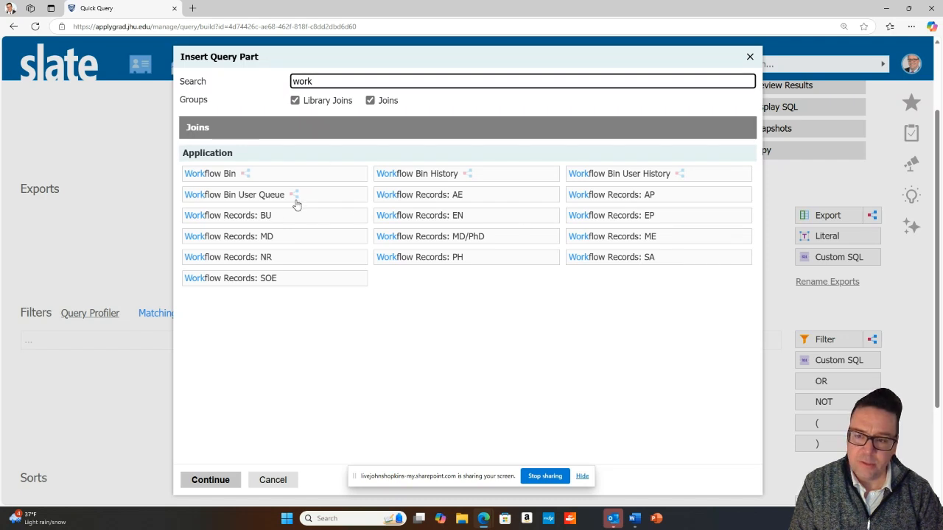
pyautogui.click(644, 262)
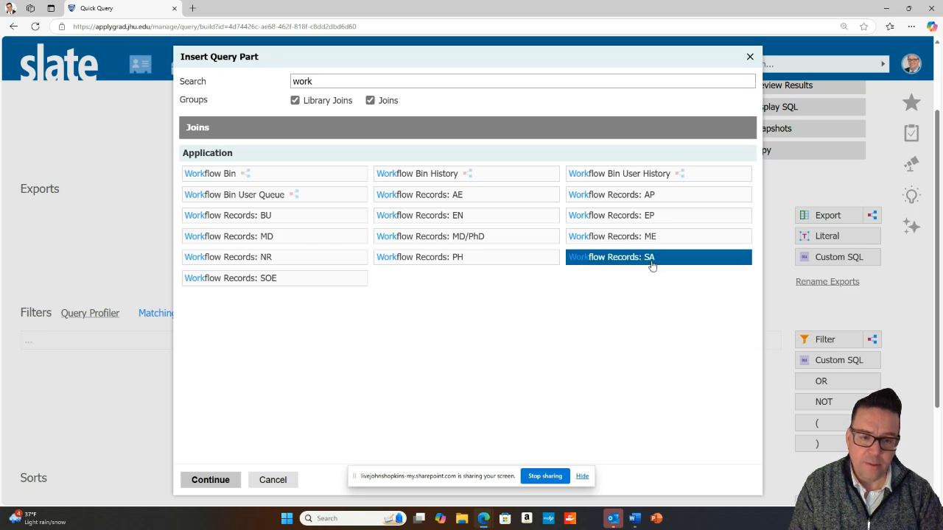
pyautogui.click(228, 479)
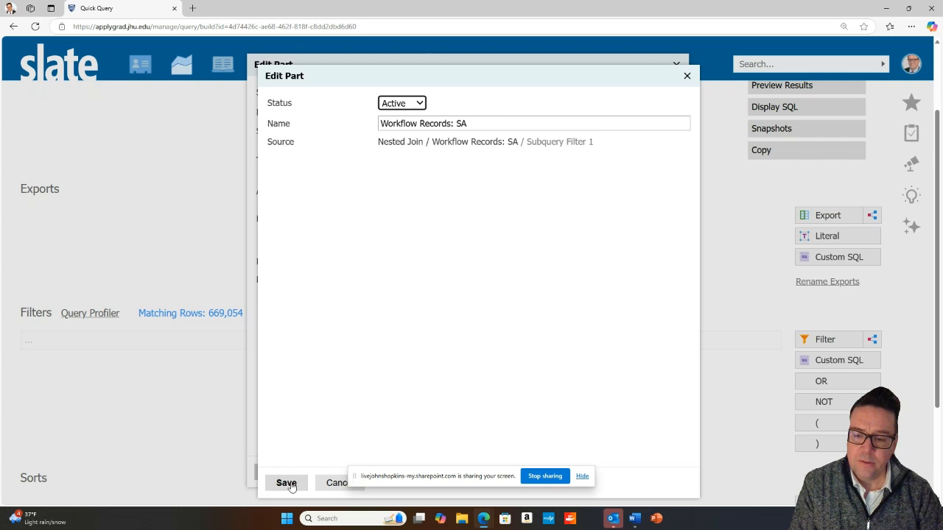
pyautogui.click(285, 483)
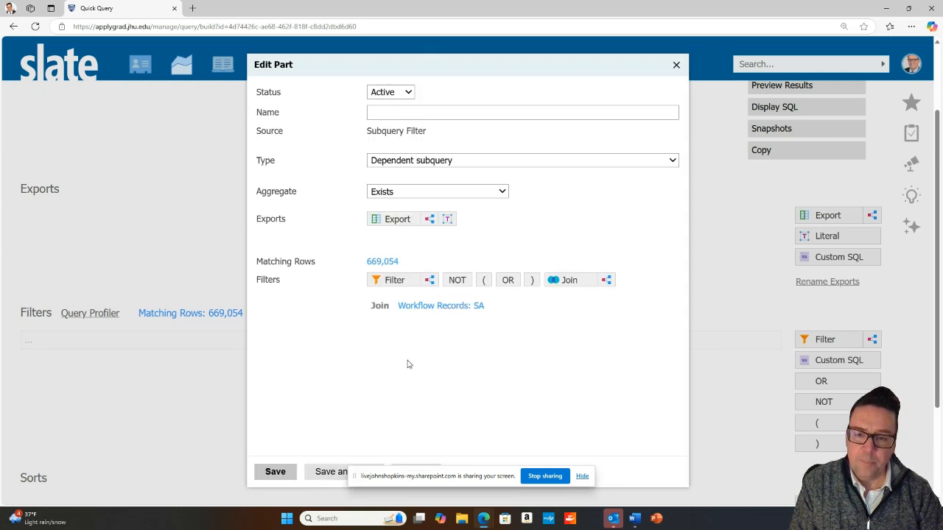
# - Add the Workflow Records: SA Bin filter to the subquery, set to IN SAIS - DC Review - DC Reader 2
pyautogui.moveTo(437, 313)
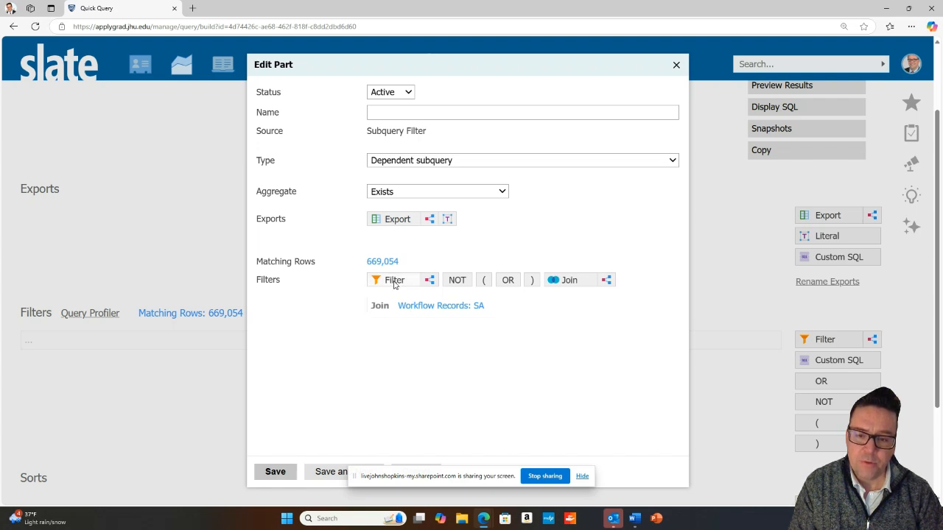
pyautogui.click(390, 280)
pyautogui.scroll(-1, 328, 310)
pyautogui.scroll(-7, 327, 310)
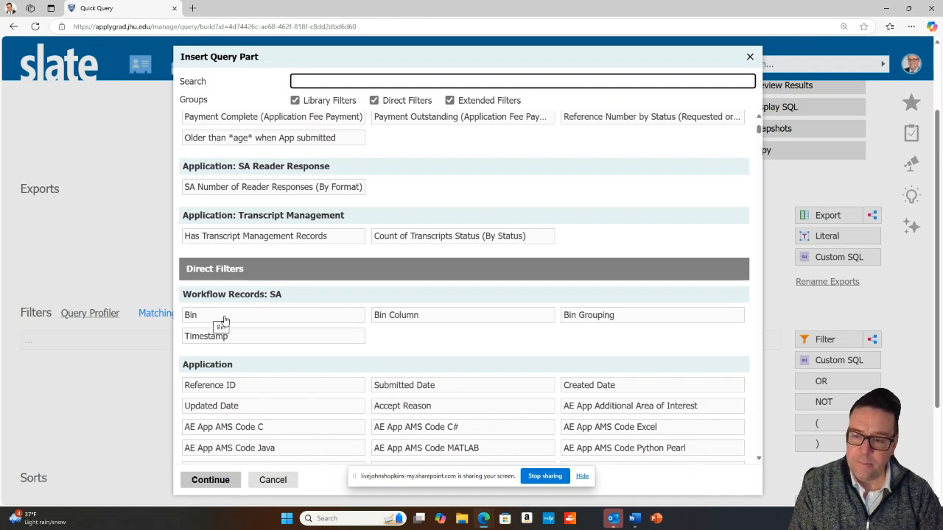
pyautogui.click(225, 318)
pyautogui.click(211, 480)
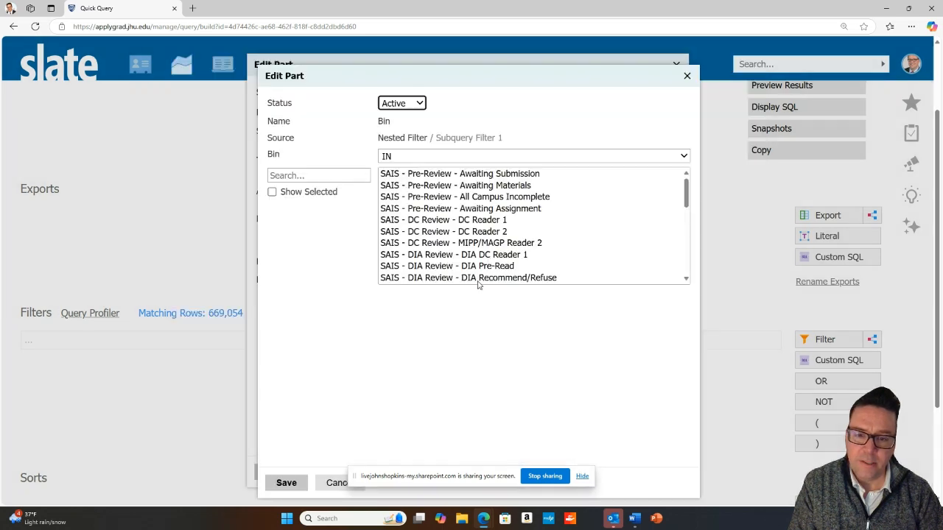
pyautogui.click(488, 231)
pyautogui.click(286, 482)
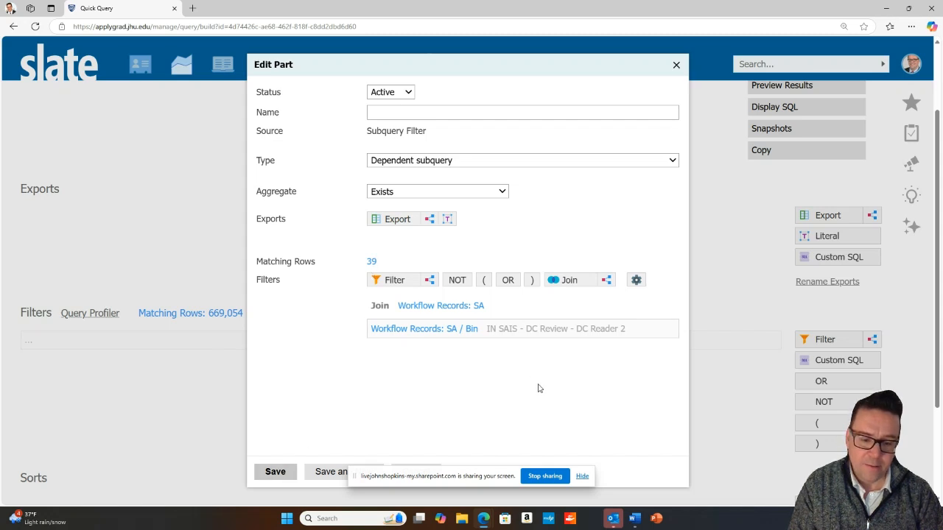
# - Compare the subquery's matching rows with the DC Reader 2 bin in the Word document and return to Slate
pyautogui.moveTo(636, 521)
pyautogui.click(641, 481)
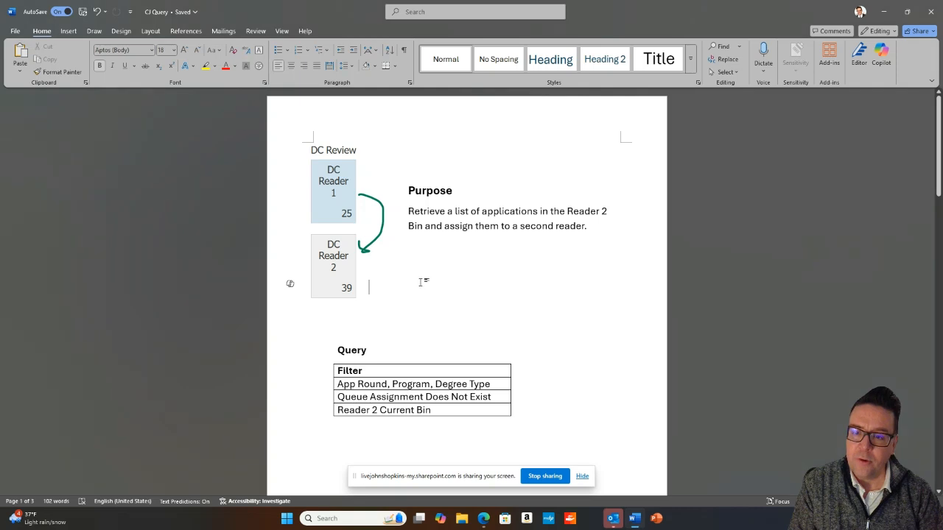
pyautogui.click(886, 14)
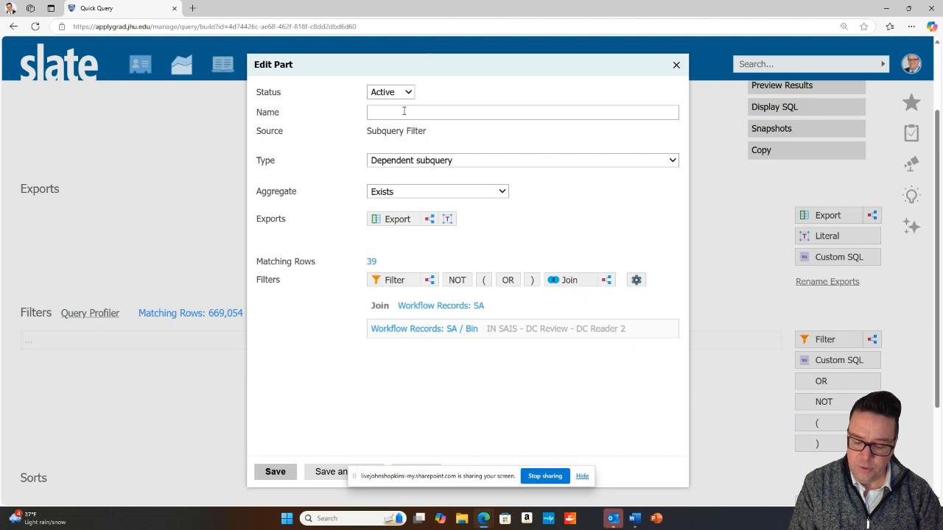
# - Name the subquery filter Reader 2 Bin and keep its aggregate set to Exists
pyautogui.click(404, 110)
pyautogui.write('Reader 2 Bin')
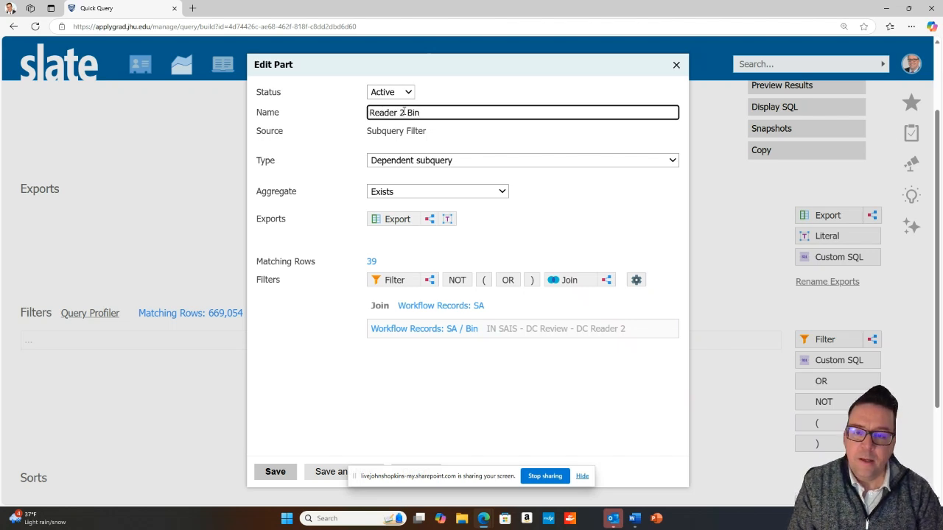
pyautogui.click(382, 195)
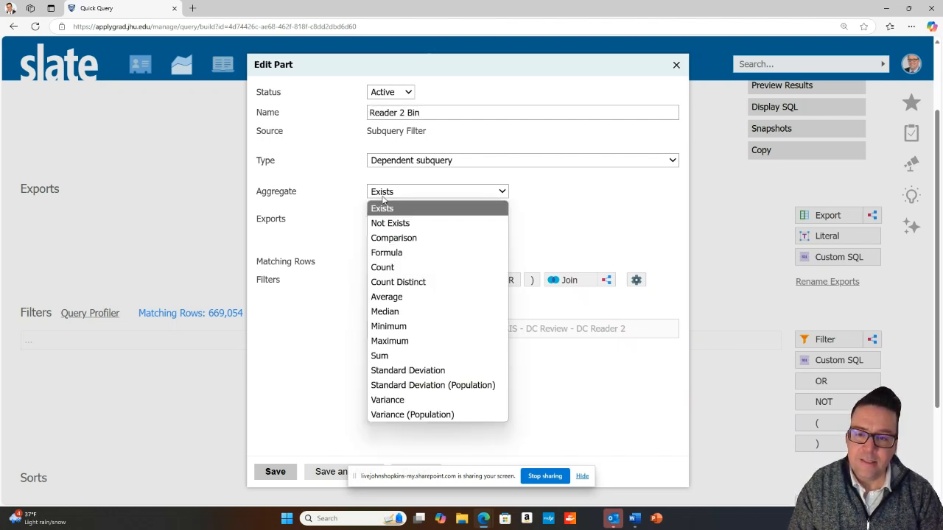
pyautogui.click(382, 195)
pyautogui.click(382, 195)
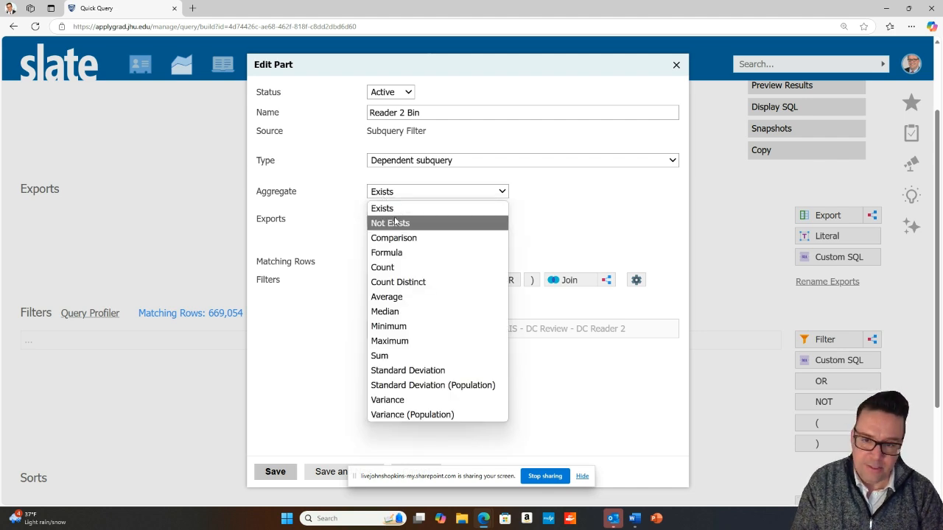
pyautogui.click(393, 209)
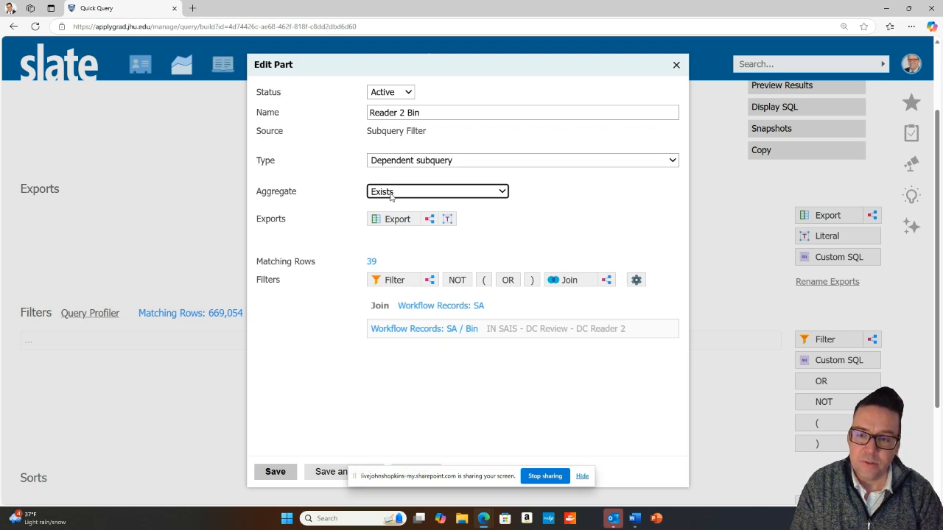
# - Save the Reader 2 Bin filter and compare the query's matching rows with the DC Reader 2 bin in the Word document
pyautogui.click(275, 472)
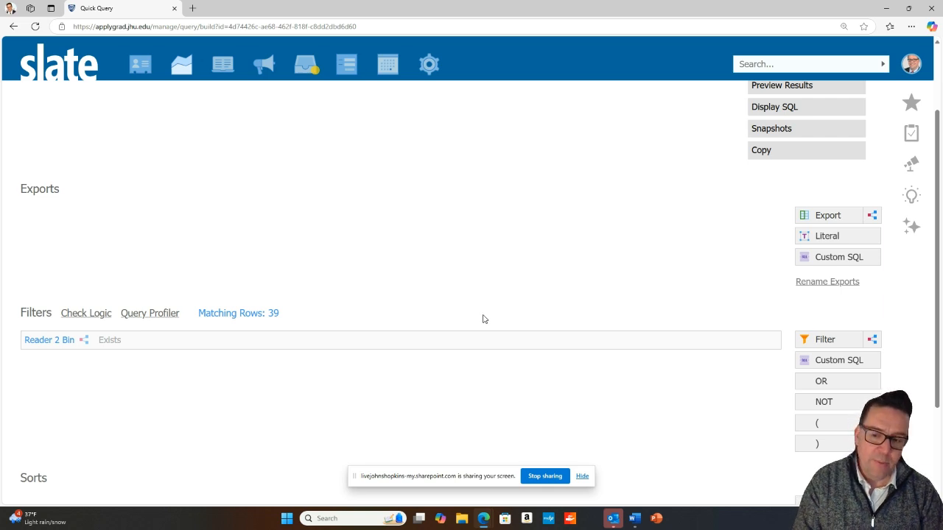
pyautogui.click(635, 519)
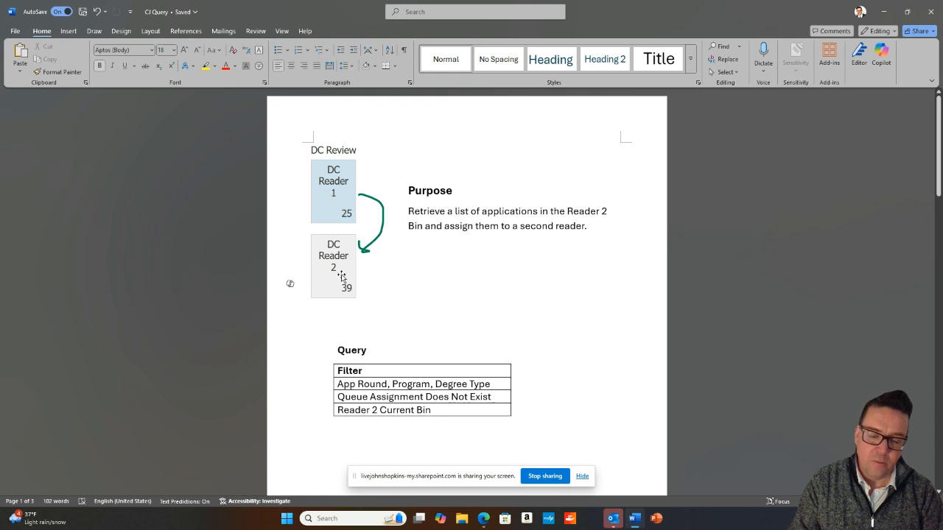
pyautogui.click(884, 12)
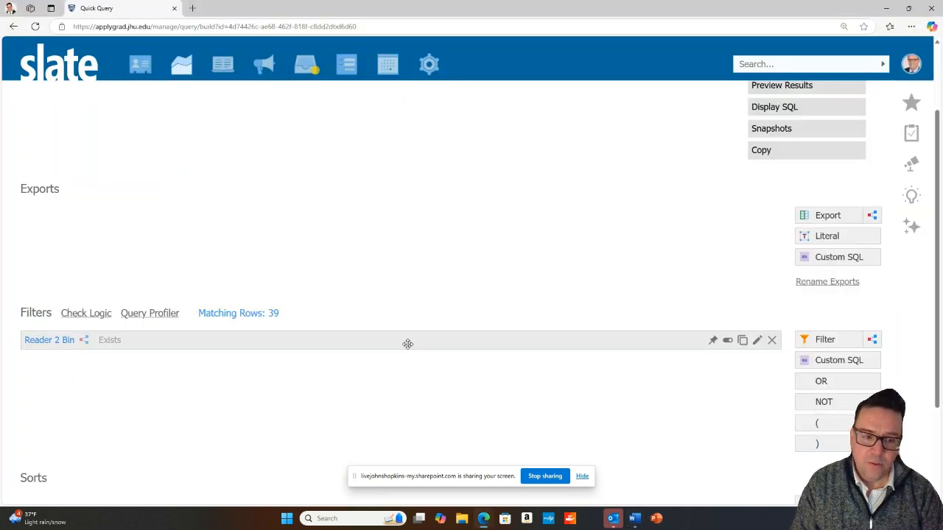
# - Add a second subquery filter to the query and give it the Workflow Bin User Queue join
pyautogui.click(874, 339)
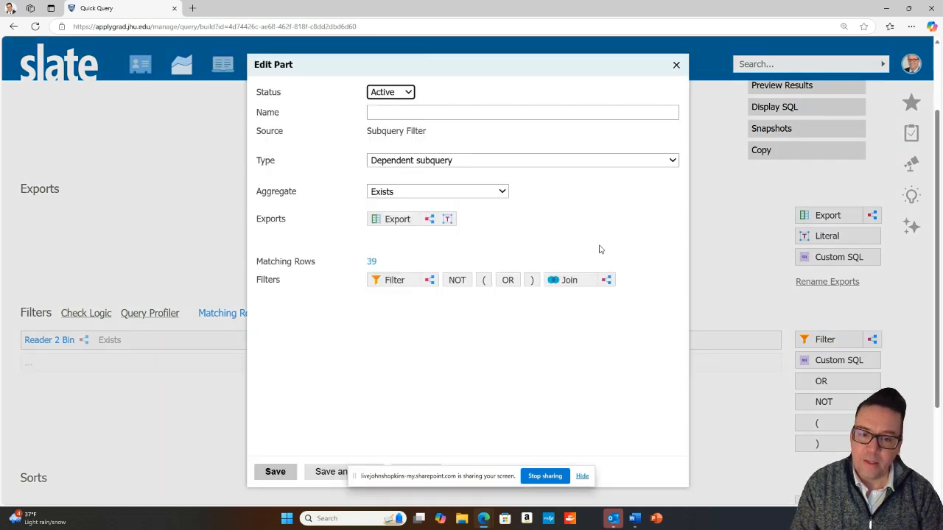
pyautogui.click(569, 280)
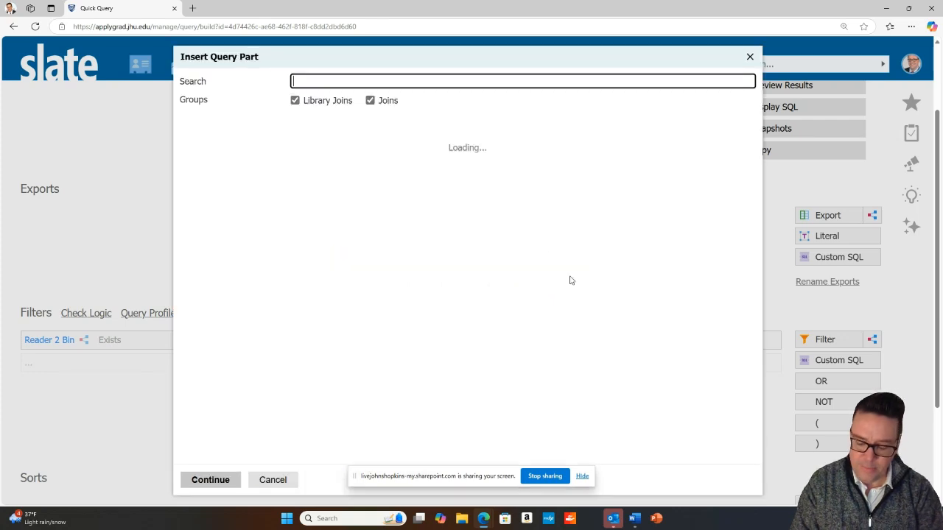
pyautogui.write('work')
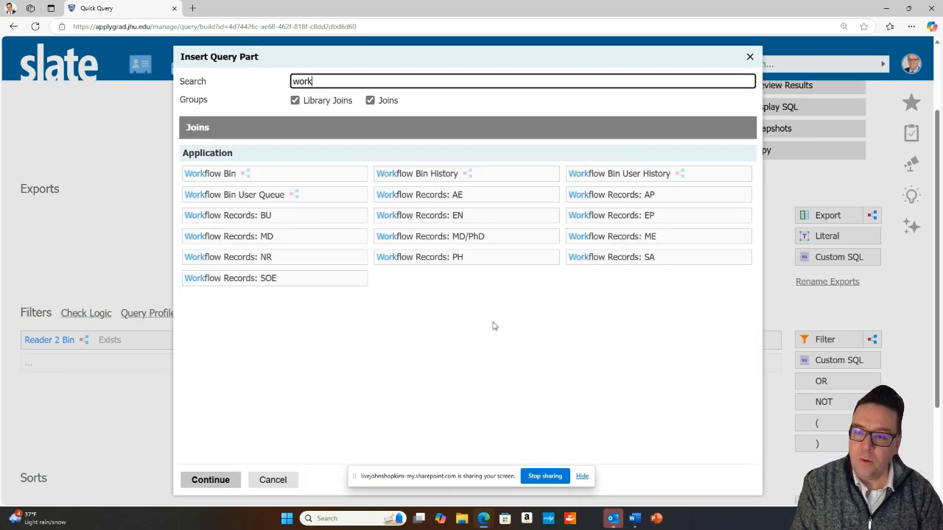
pyautogui.click(266, 196)
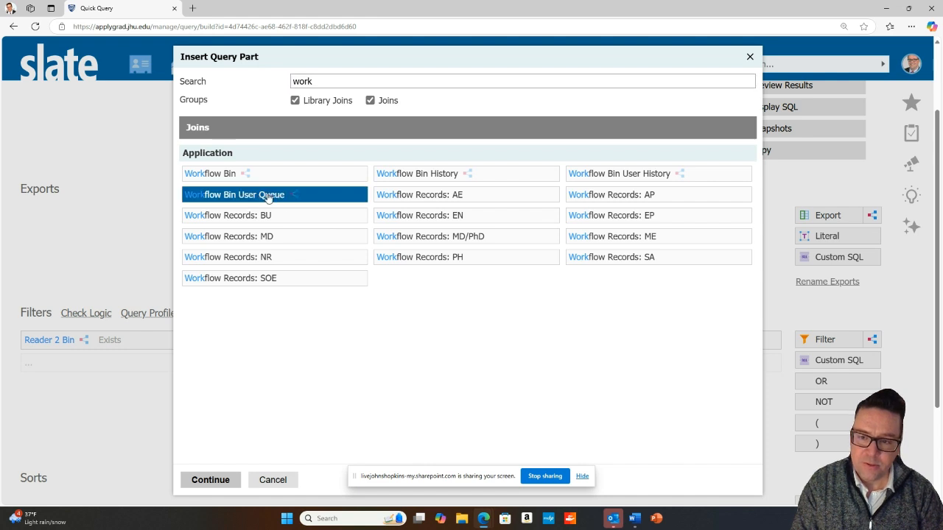
pyautogui.click(213, 481)
pyautogui.click(295, 480)
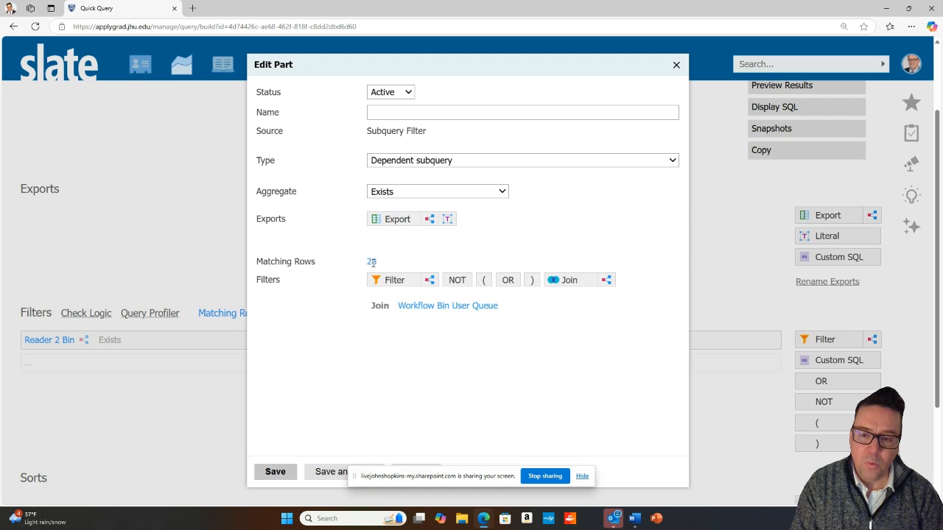
# - Set the aggregate of the Workflow Bin User Queue subquery filter to Not Exists
pyautogui.moveTo(395, 69); pyautogui.dragTo(501, 73)
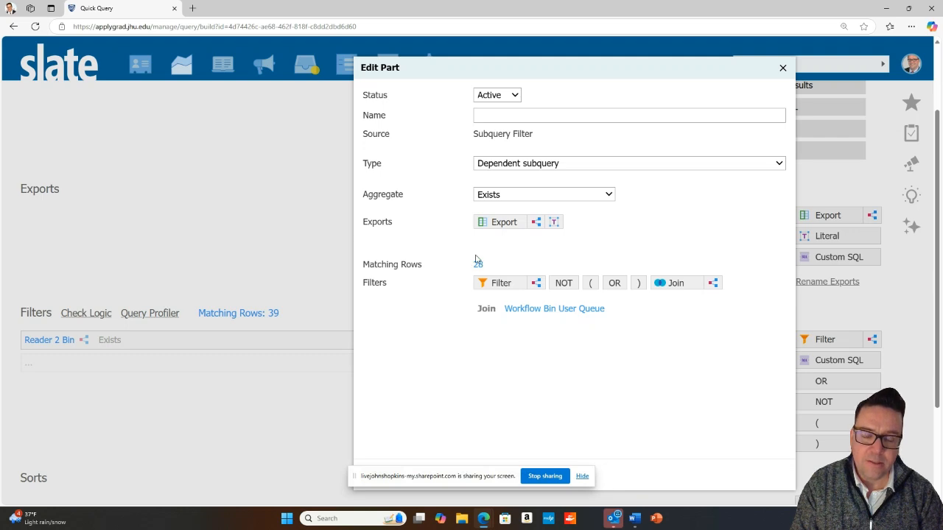
pyautogui.click(506, 195)
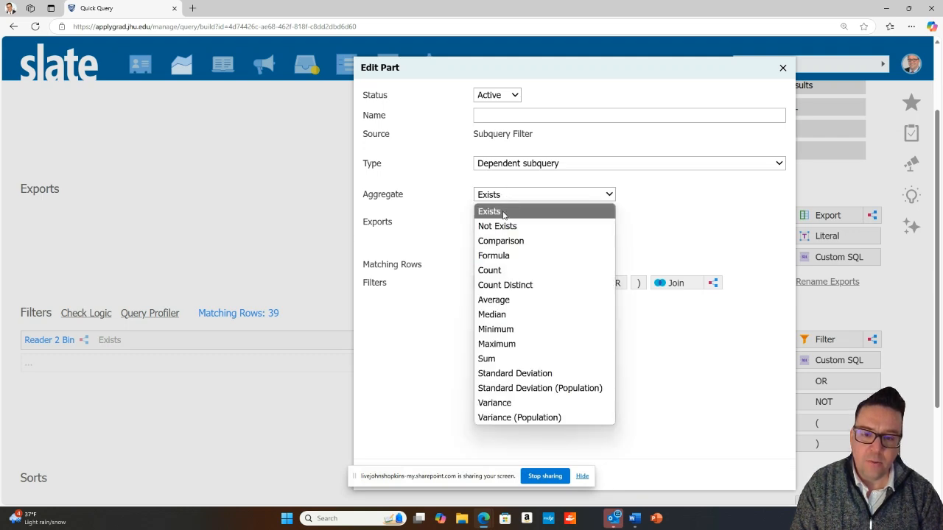
pyautogui.click(503, 226)
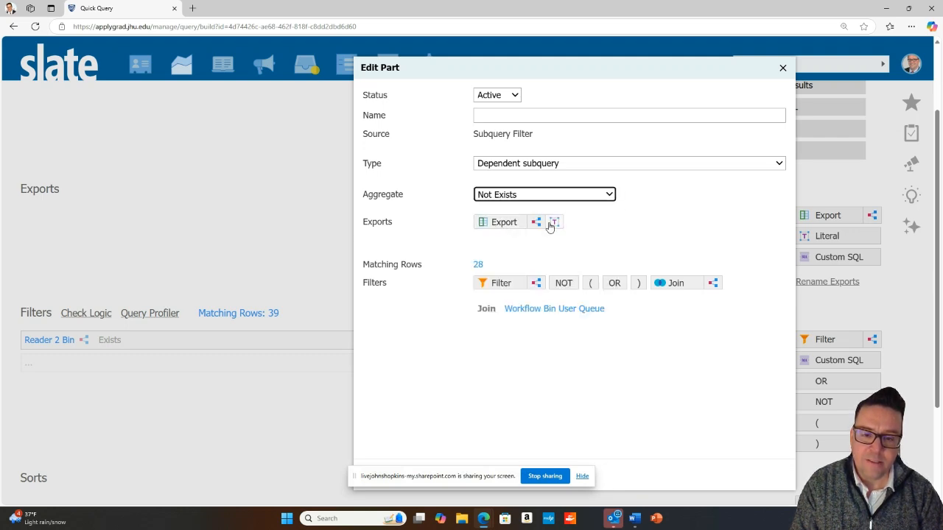
# - Name the second subquery filter Assigned to a queue and save it
pyautogui.click(530, 110)
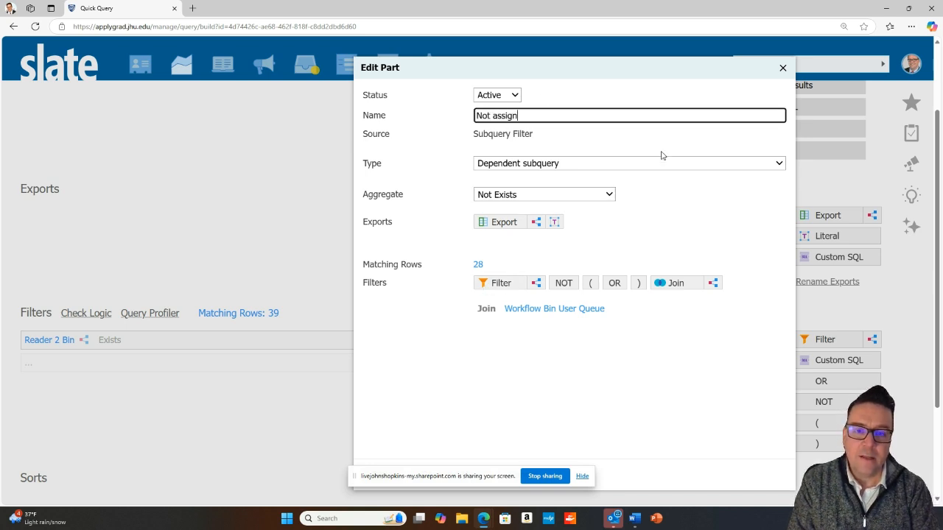
pyautogui.press('BackSpace')
pyautogui.press('BackSpace')
pyautogui.press('BackSpace')
pyautogui.press('BackSpace')
pyautogui.press('BackSpace')
pyautogui.press('BackSpace')
pyautogui.press('BackSpace')
pyautogui.press('BackSpace')
pyautogui.press('BackSpace')
pyautogui.write('Assigne')
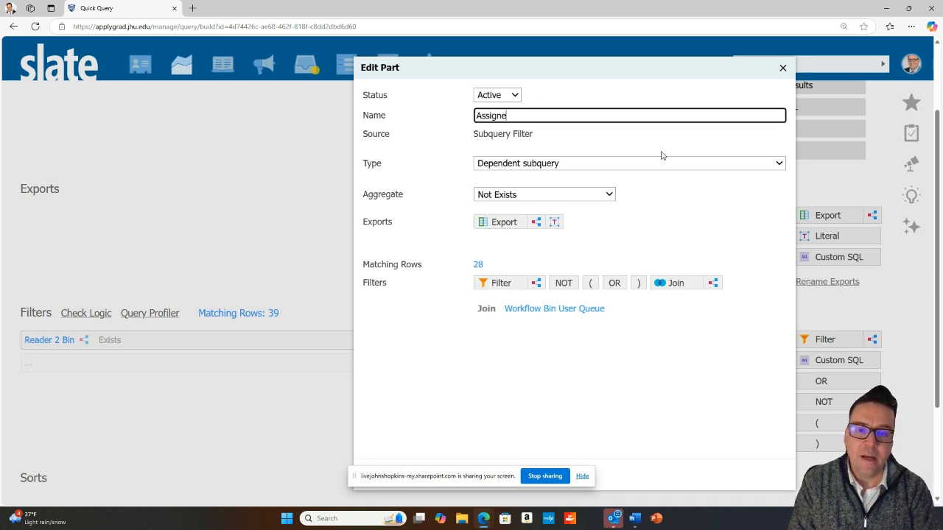
pyautogui.write('d to a queue')
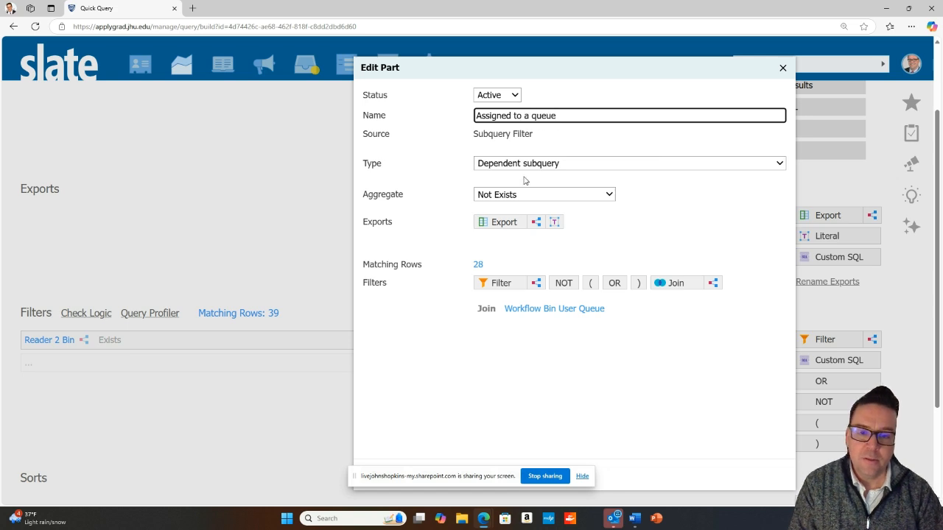
pyautogui.moveTo(628, 71); pyautogui.dragTo(367, 60)
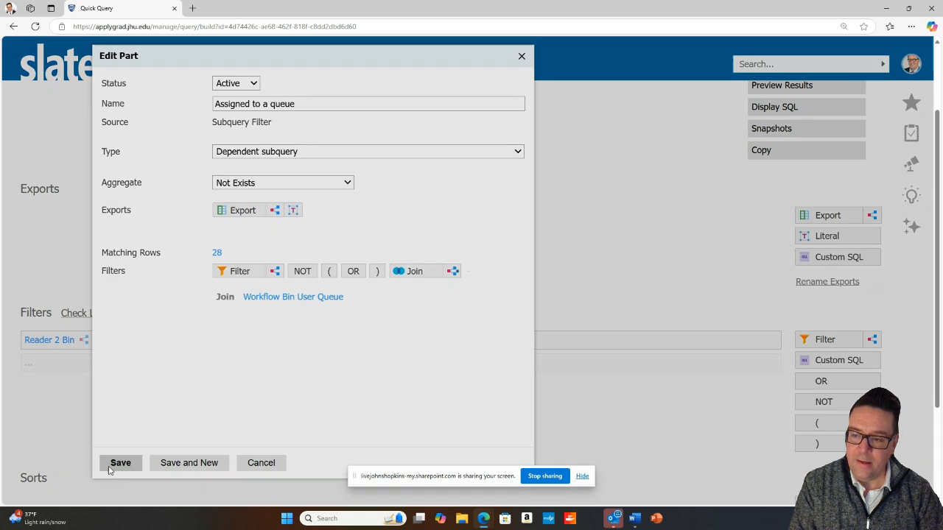
pyautogui.click(112, 464)
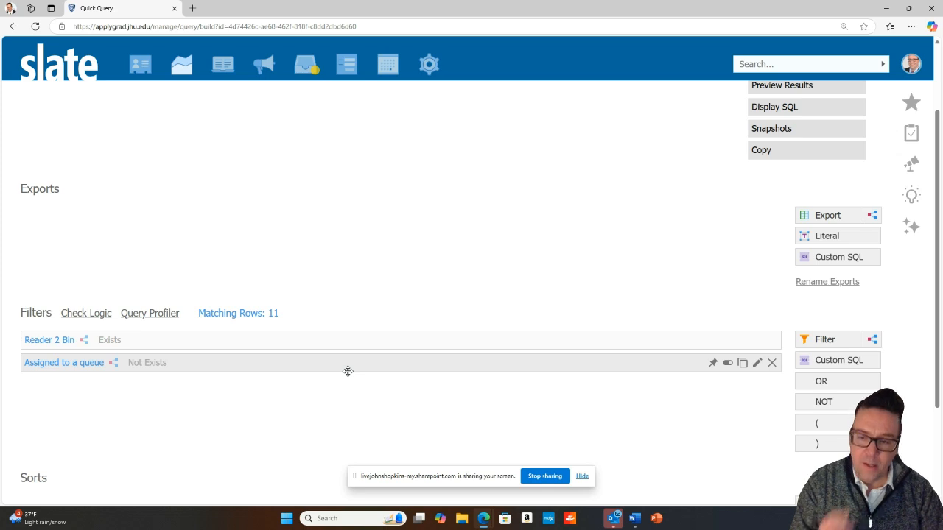
# - Add a subquery export to the query and choose Form Responses as its join
pyautogui.scroll(3, 482, 332)
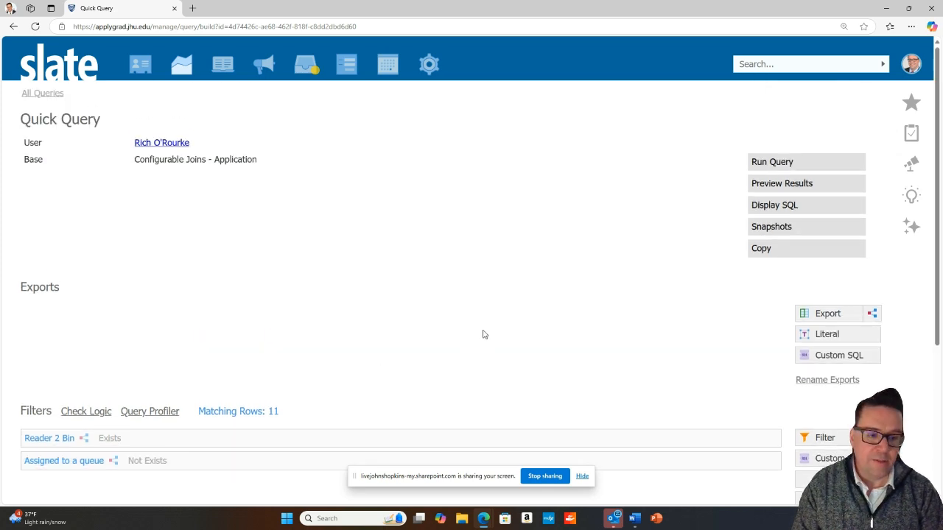
pyautogui.scroll(-3, 596, 305)
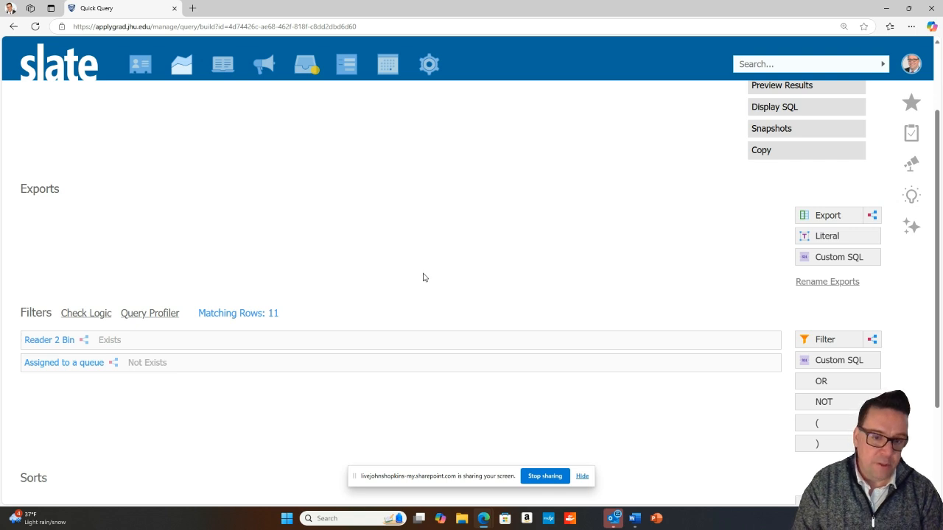
pyautogui.click(872, 216)
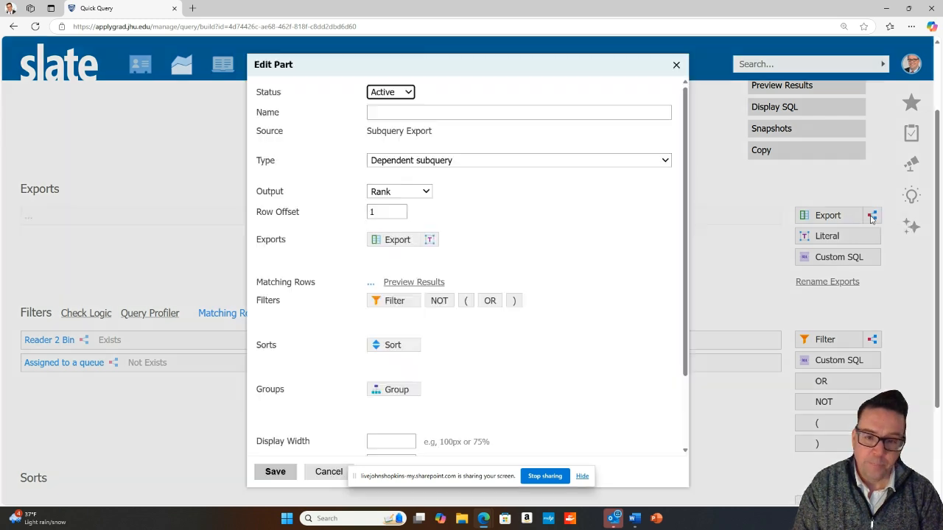
pyautogui.click(577, 301)
pyautogui.write('work')
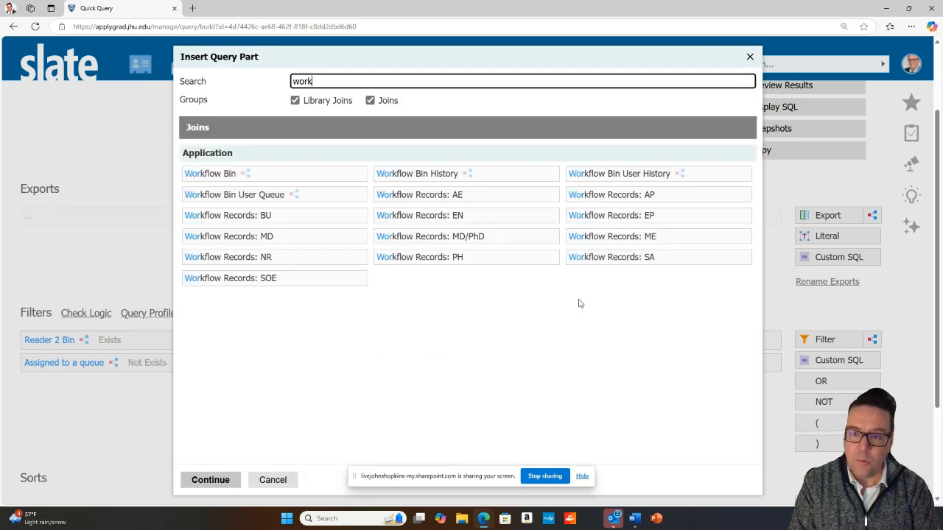
pyautogui.click(254, 197)
pyautogui.click(253, 84)
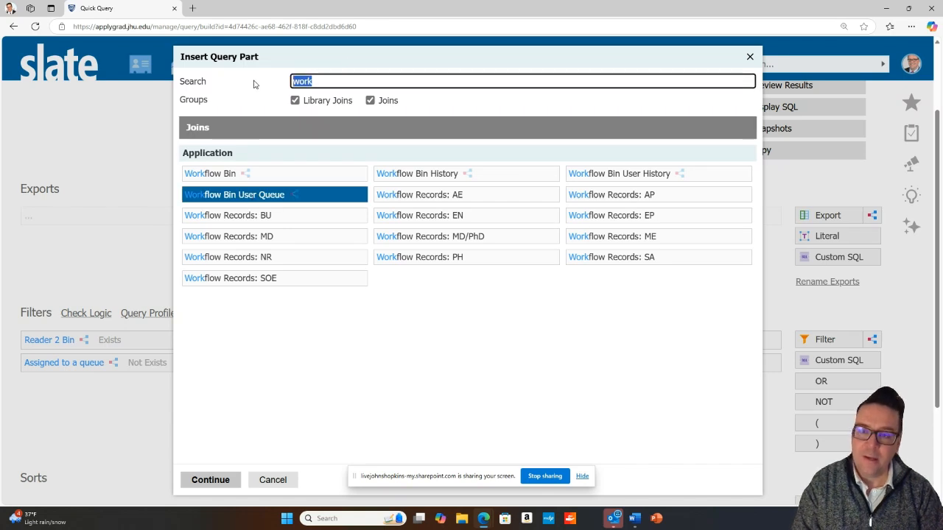
pyautogui.write('form')
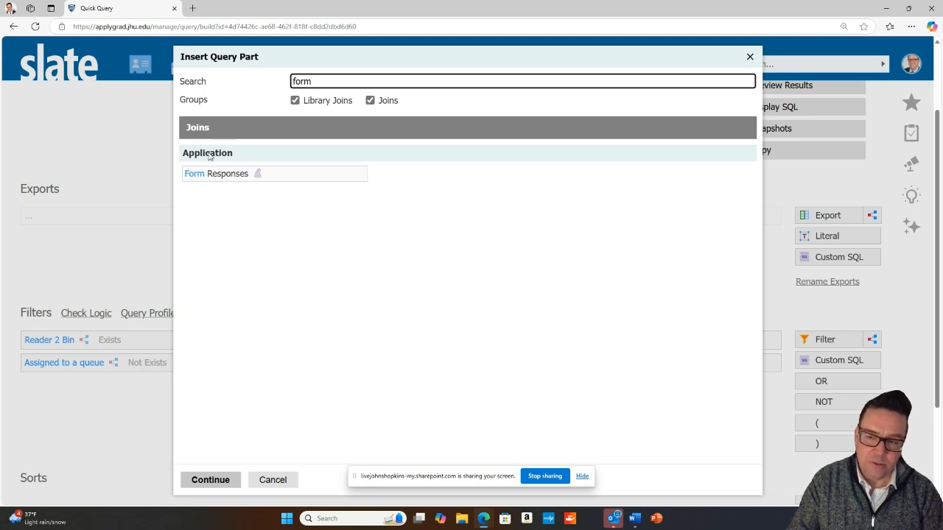
pyautogui.click(239, 179)
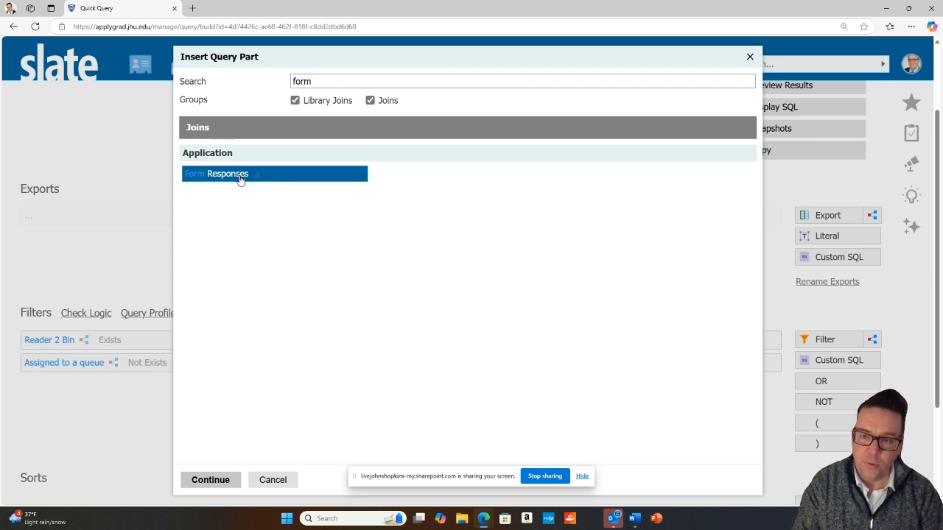
pyautogui.click(223, 476)
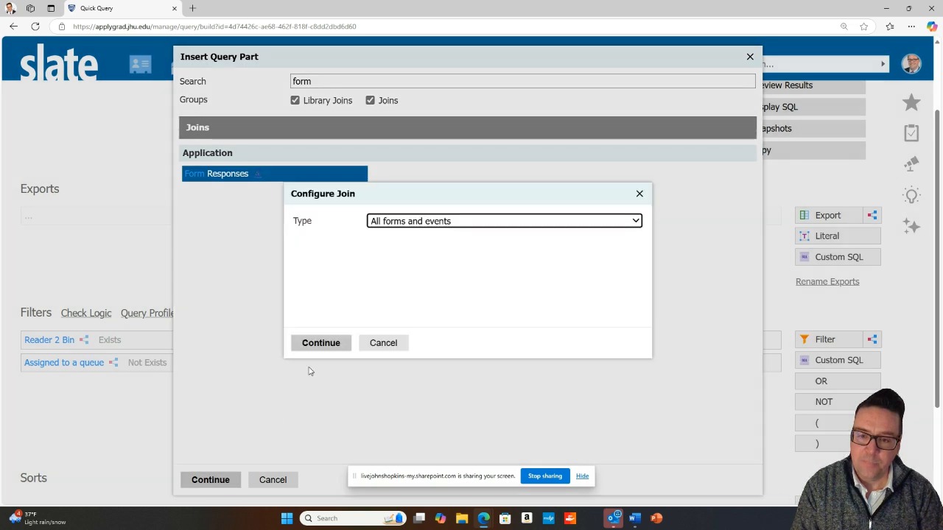
# - Limit the Form Responses join to the specific form SA Reader 1 (Likert) in the Reader / SA folder and save the join
pyautogui.click(448, 221)
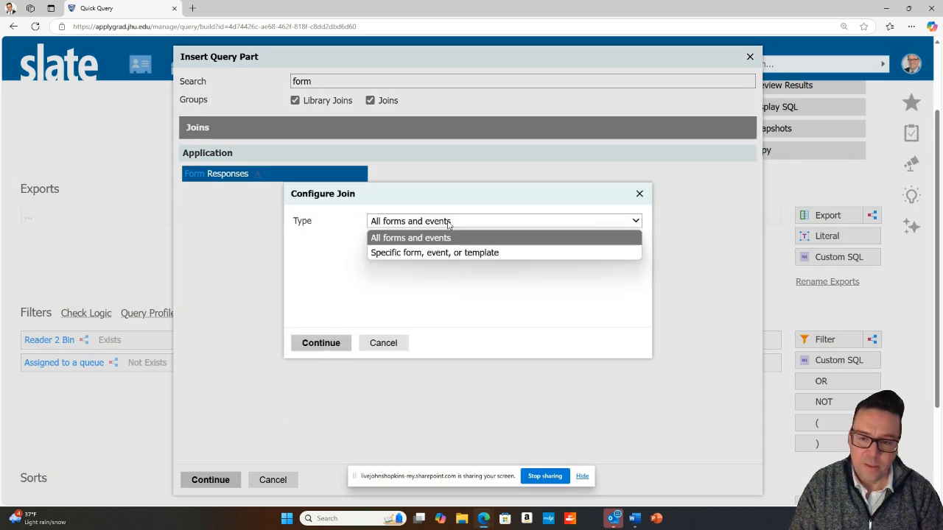
pyautogui.click(434, 252)
pyautogui.click(427, 240)
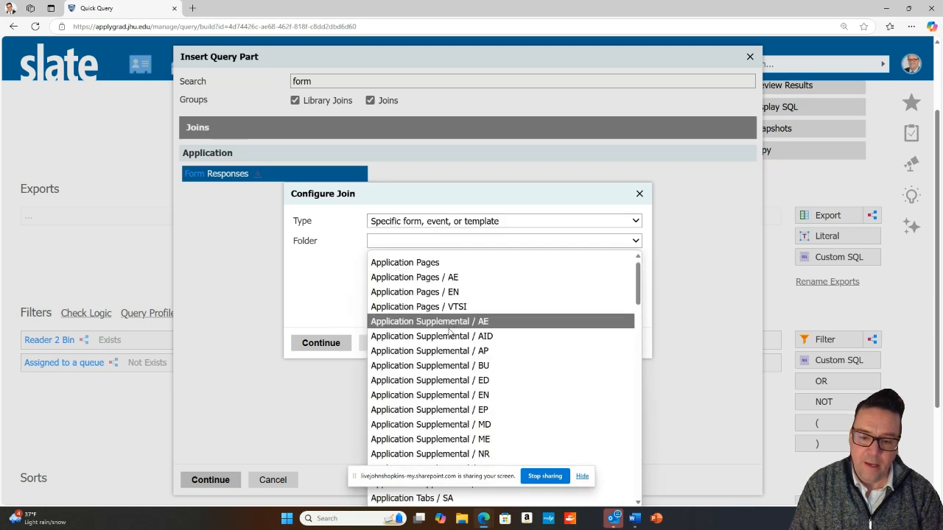
pyautogui.scroll(-10, 447, 331)
pyautogui.scroll(-5, 446, 333)
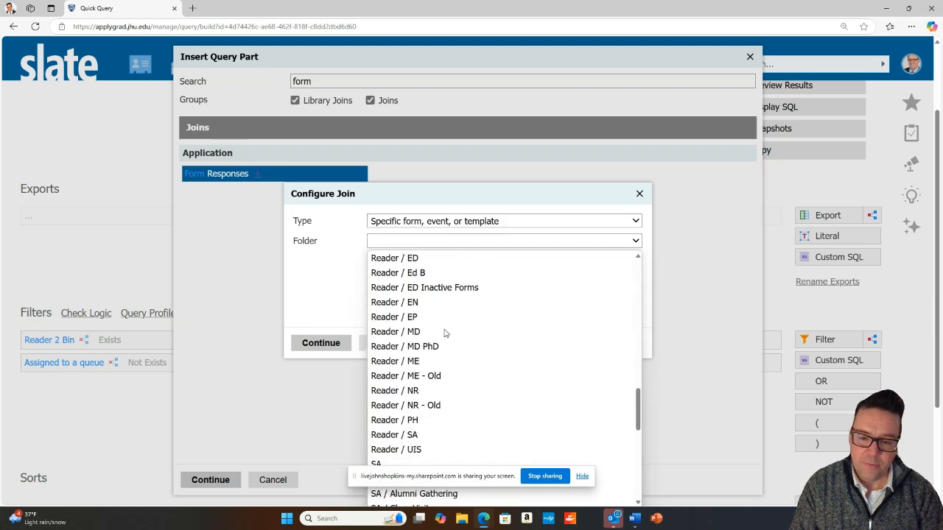
pyautogui.click(408, 427)
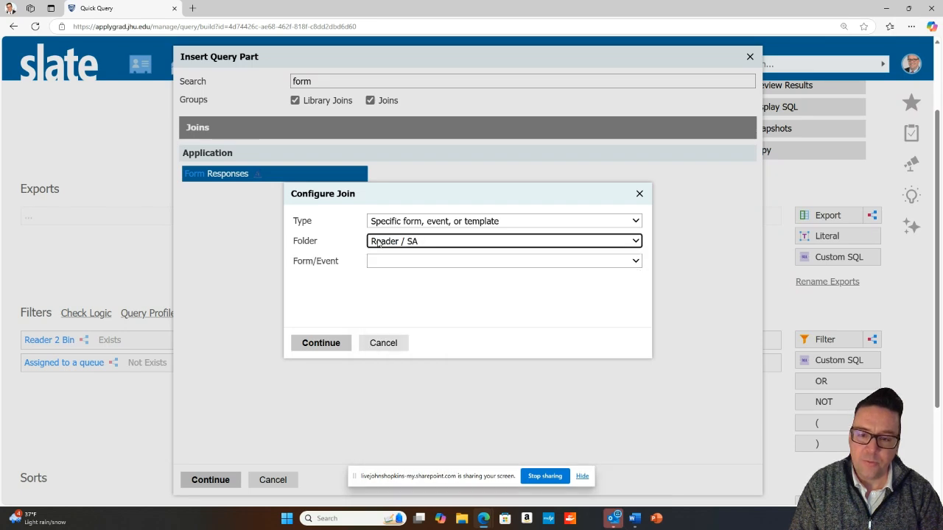
pyautogui.click(407, 261)
pyautogui.click(429, 375)
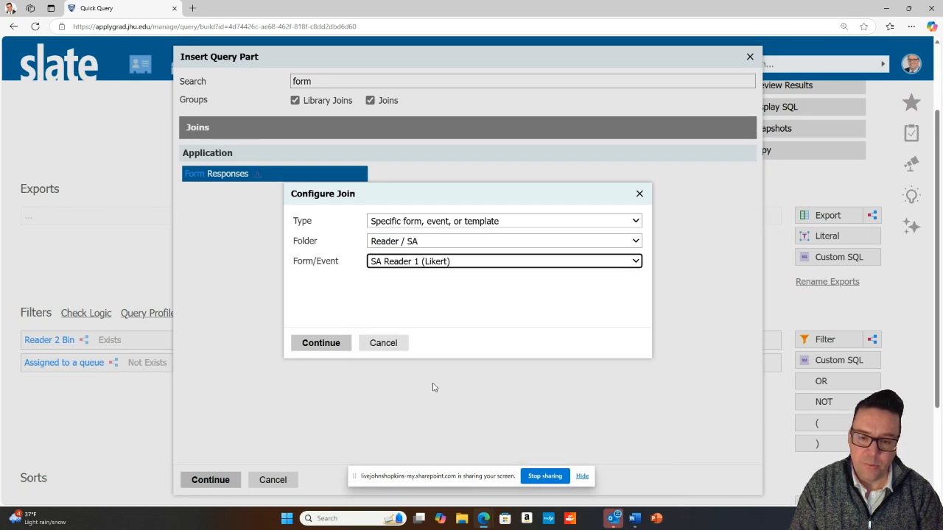
pyautogui.click(322, 343)
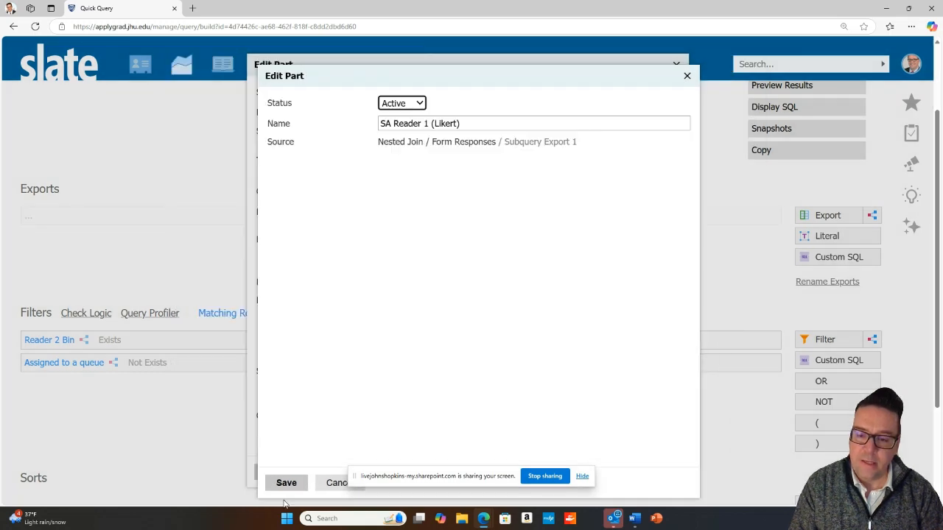
pyautogui.click(302, 483)
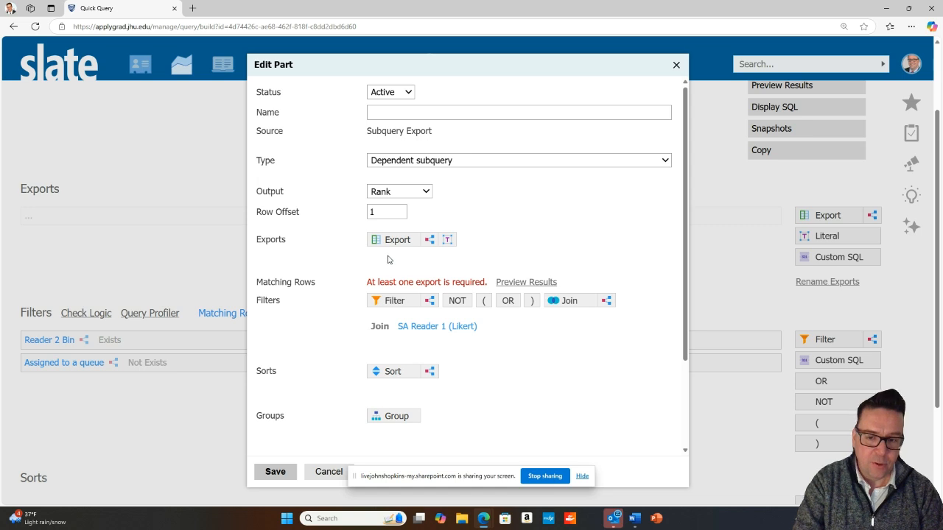
# - Add a Form Submitter join from SA Reader 1 (Likert) to the subquery export and save the join
pyautogui.click(569, 304)
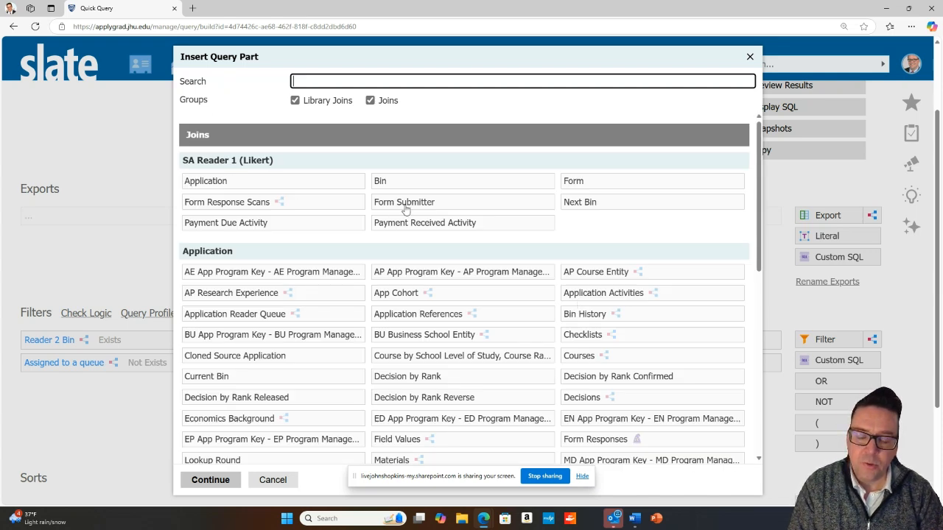
pyautogui.click(446, 205)
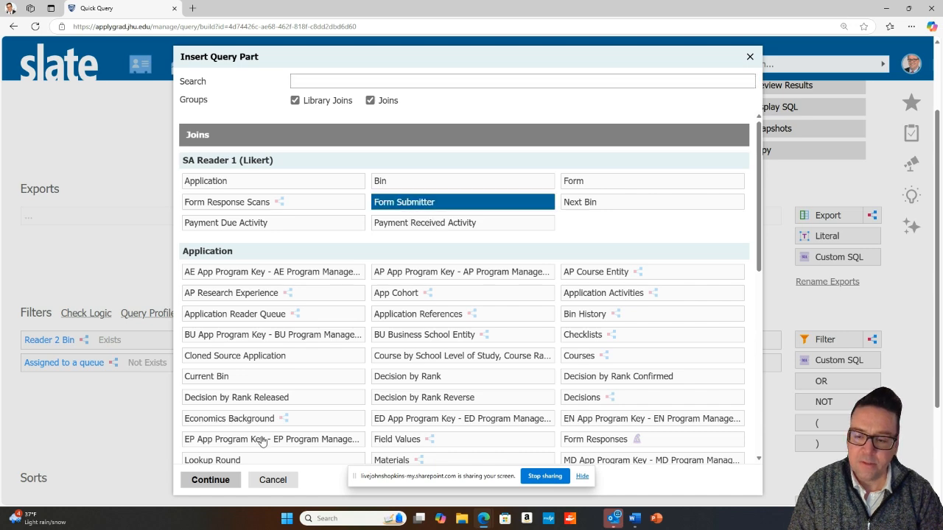
pyautogui.click(211, 480)
pyautogui.click(286, 483)
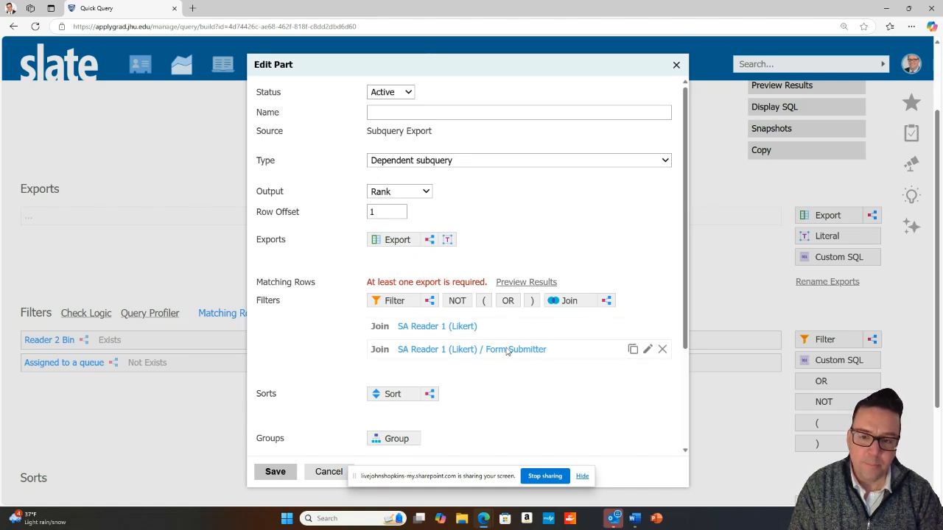
# - Add the Form Submitter's Full Name as the export inside the subquery
pyautogui.click(388, 240)
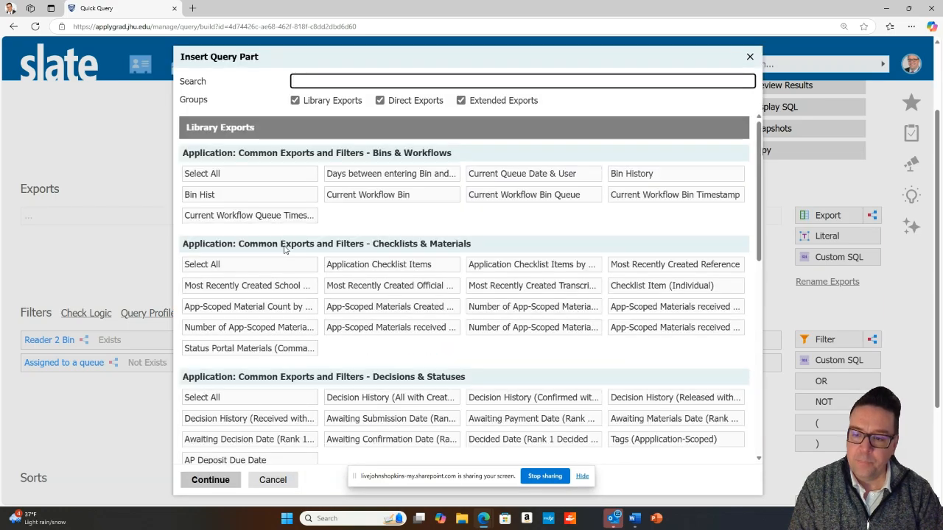
pyautogui.scroll(-10, 317, 270)
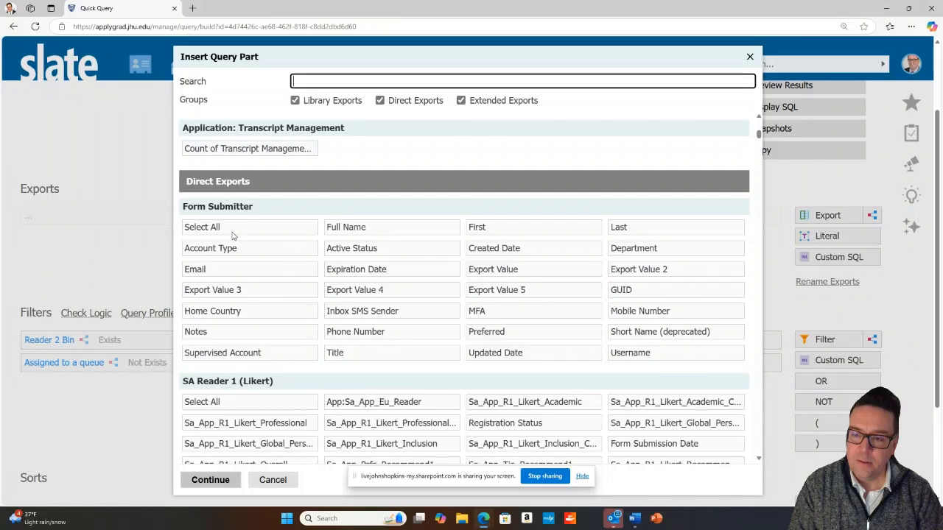
pyautogui.scroll(-1, 221, 221)
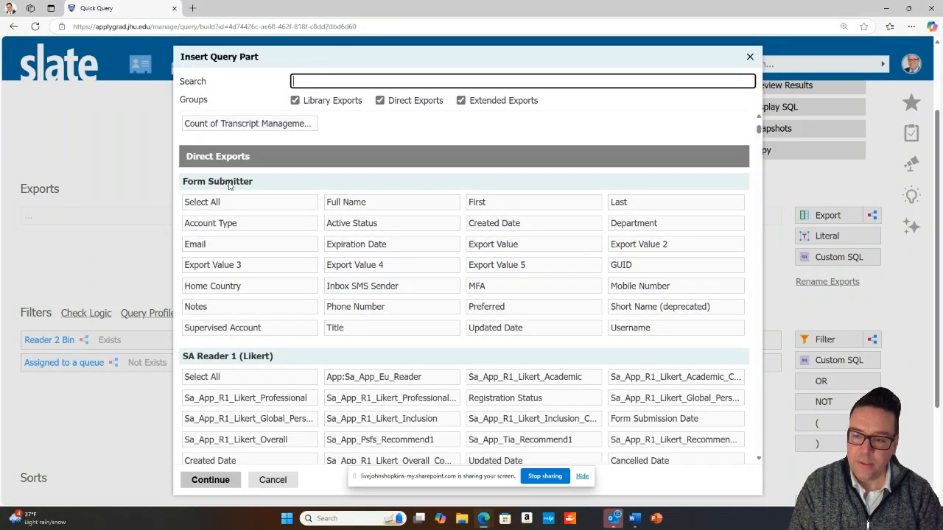
pyautogui.scroll(-2, 263, 364)
pyautogui.scroll(3, 247, 295)
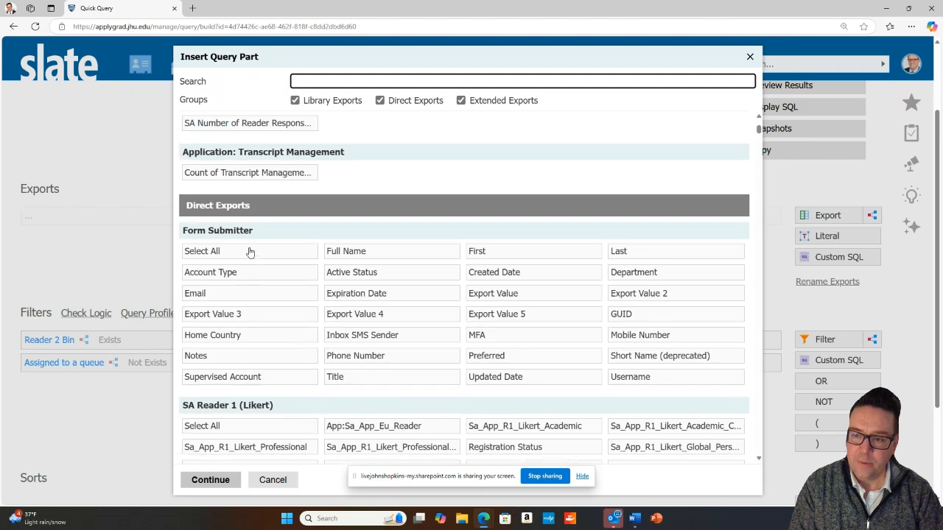
pyautogui.click(367, 256)
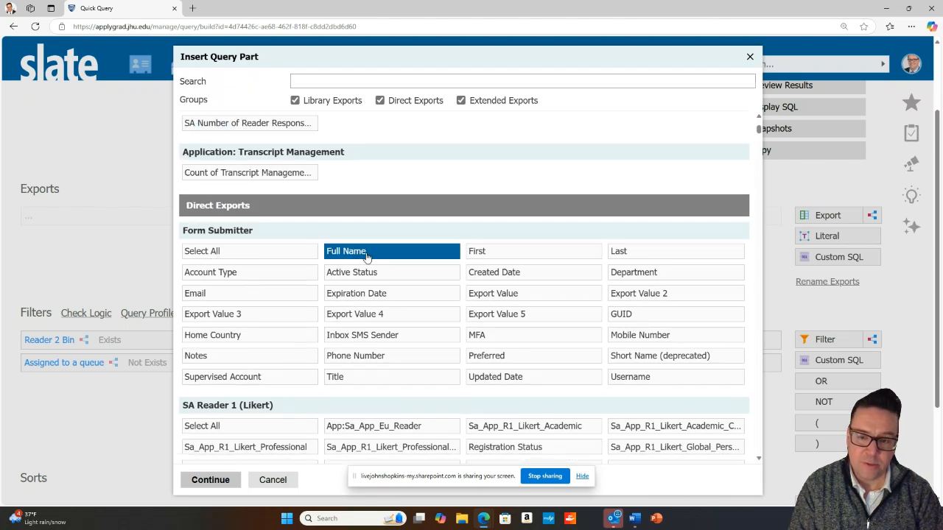
pyautogui.click(217, 479)
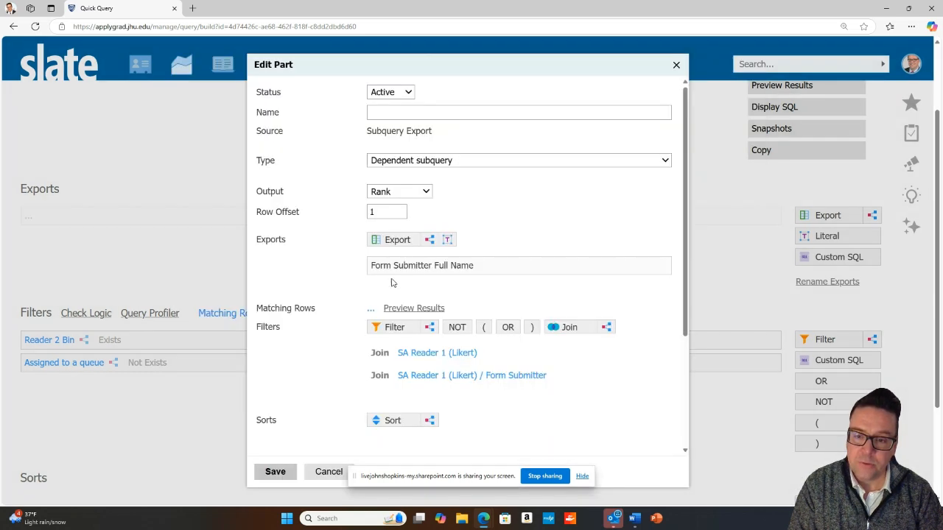
# - Name the subquery export Reader 1 Name
pyautogui.click(425, 114)
pyautogui.write('Reader')
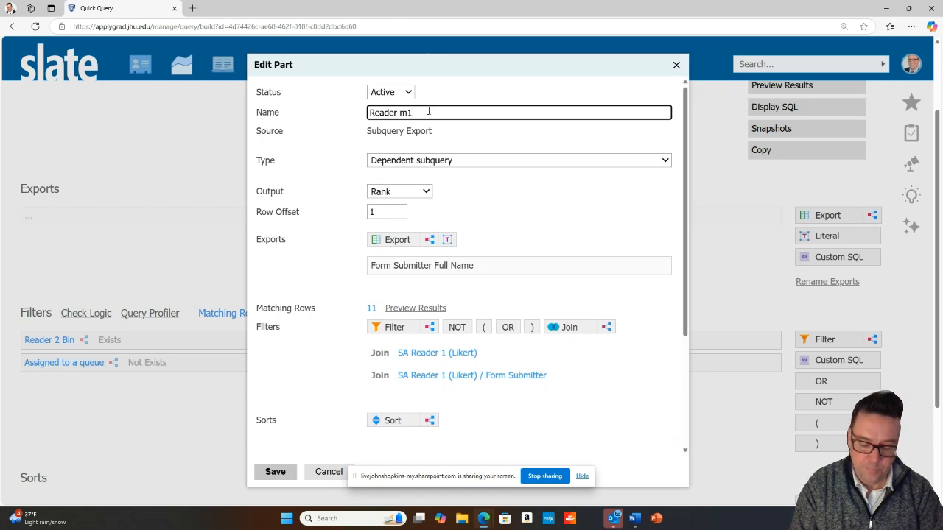
pyautogui.write(' 1 ')
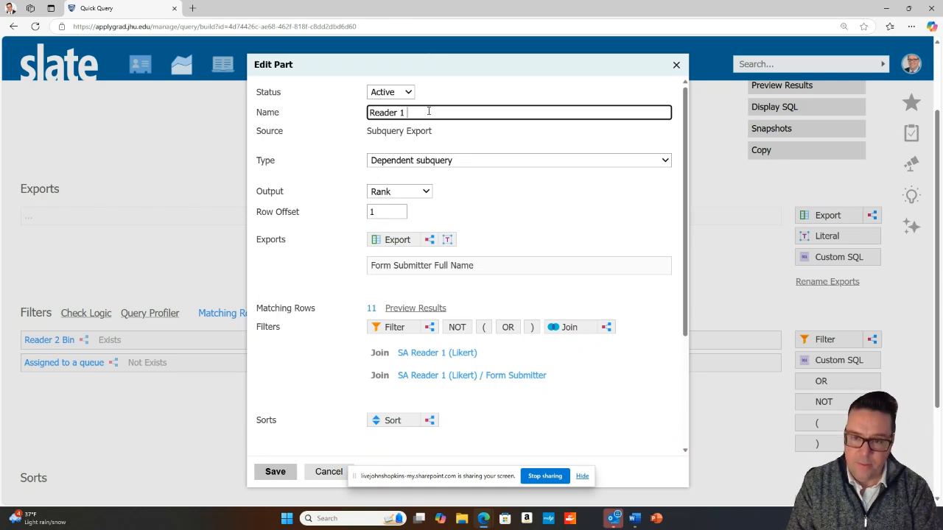
pyautogui.write('Name')
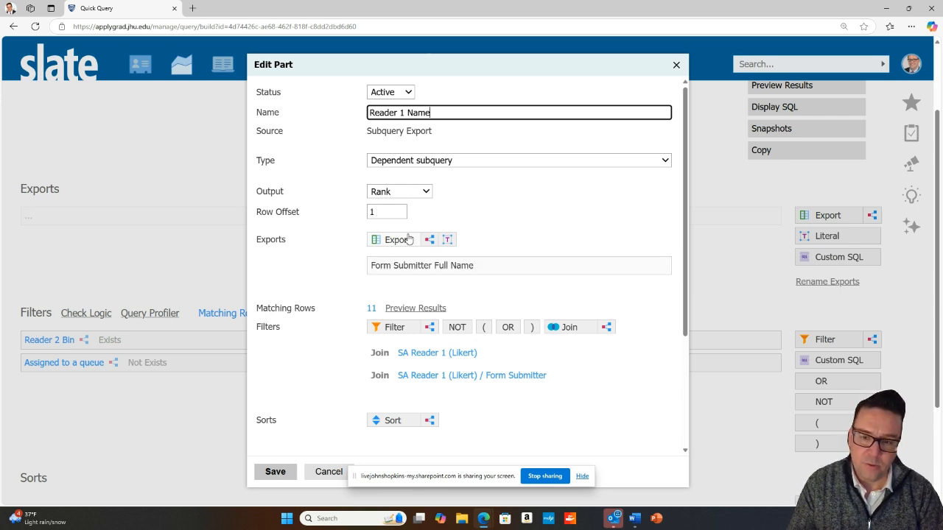
# - Try the Concatenate output with / as the export separator for the Reader 1 Name subquery
pyautogui.click(430, 194)
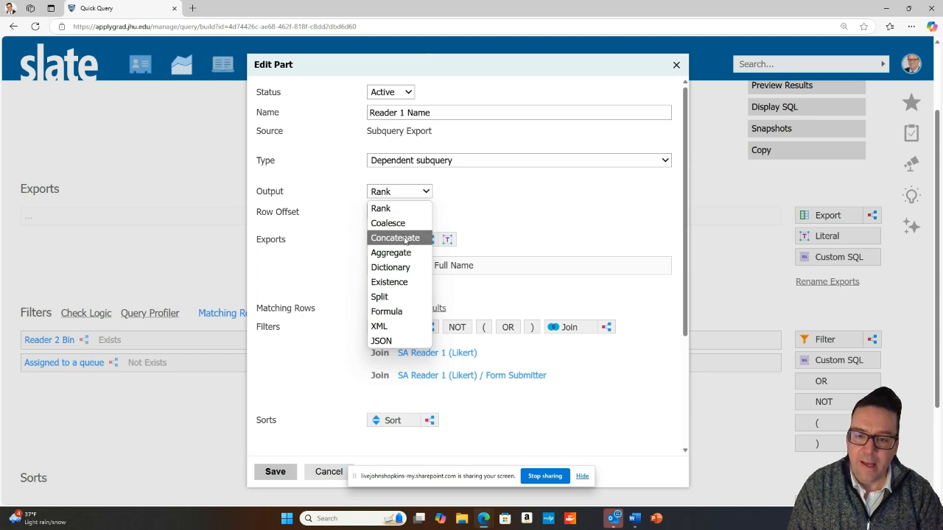
pyautogui.click(405, 238)
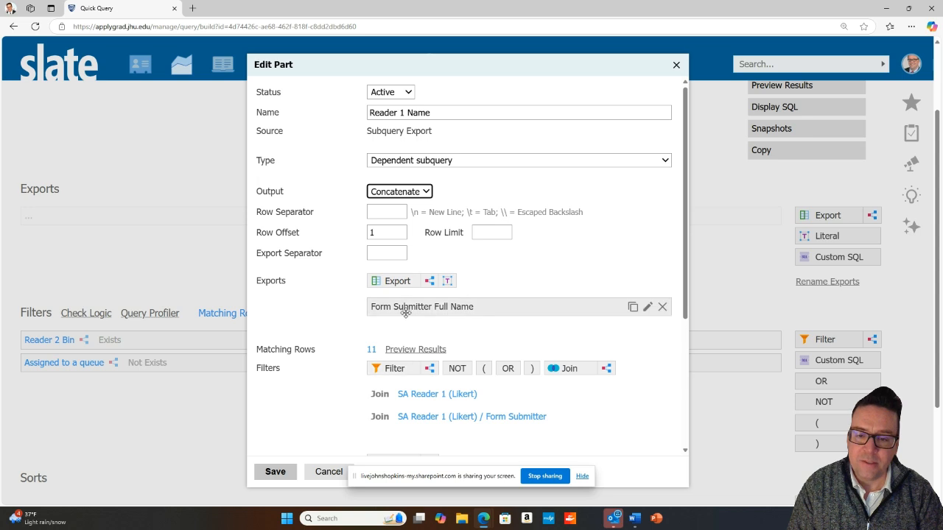
pyautogui.click(385, 251)
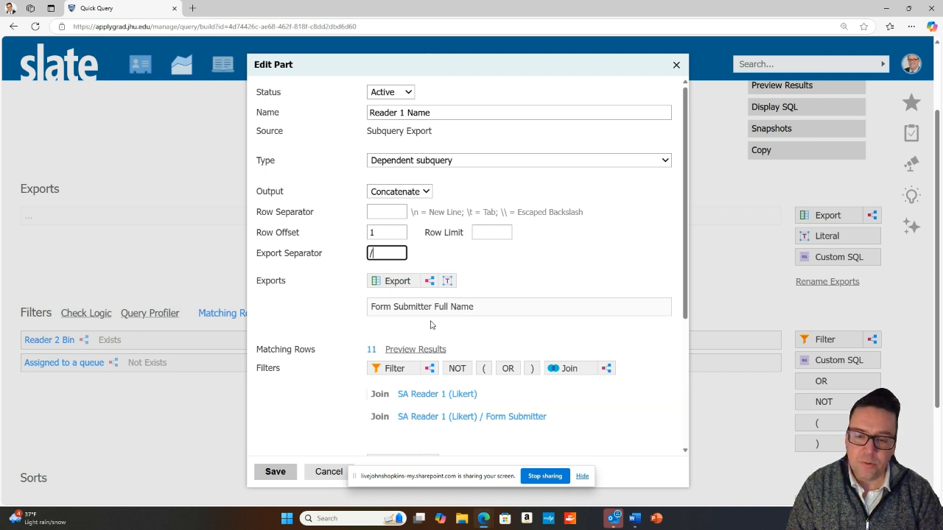
# - Set the output of the Reader 1 Name subquery export to Rank and save the export
pyautogui.click(403, 193)
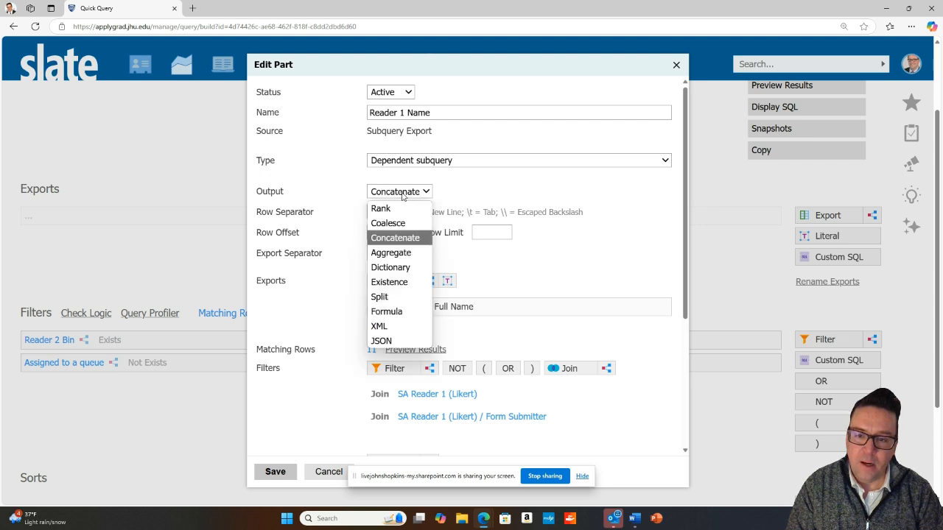
pyautogui.click(391, 209)
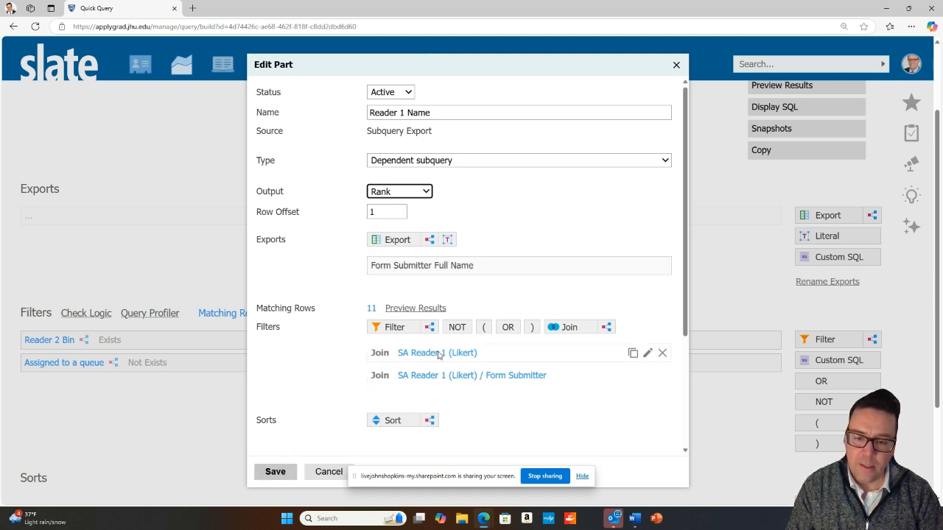
pyautogui.click(279, 473)
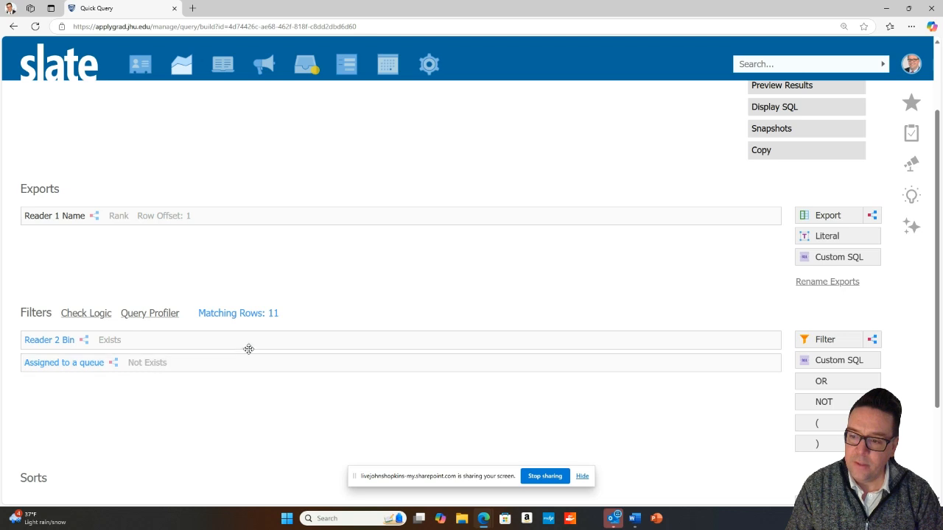
# - Review the query's base, exports, filters, sorts and joins on the query page
pyautogui.scroll(2, 250, 345)
pyautogui.scroll(-1, 312, 371)
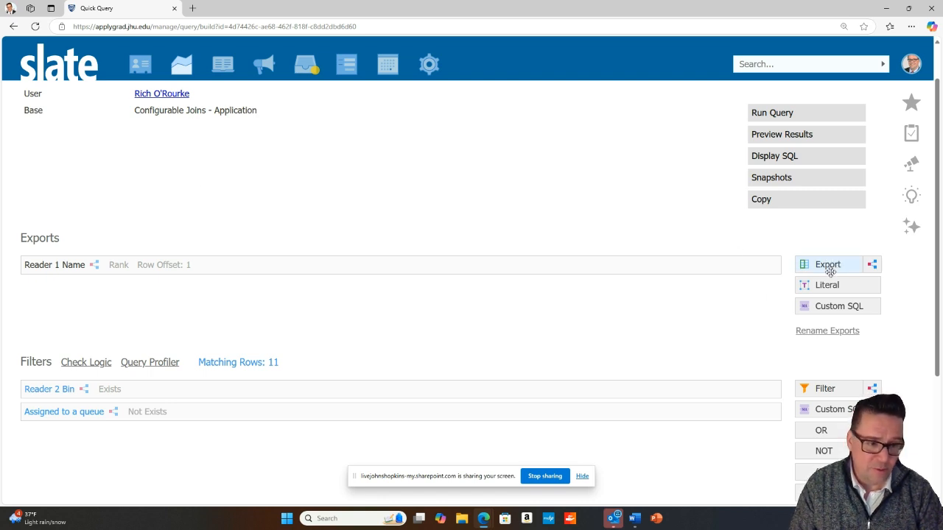
pyautogui.scroll(-1, 763, 262)
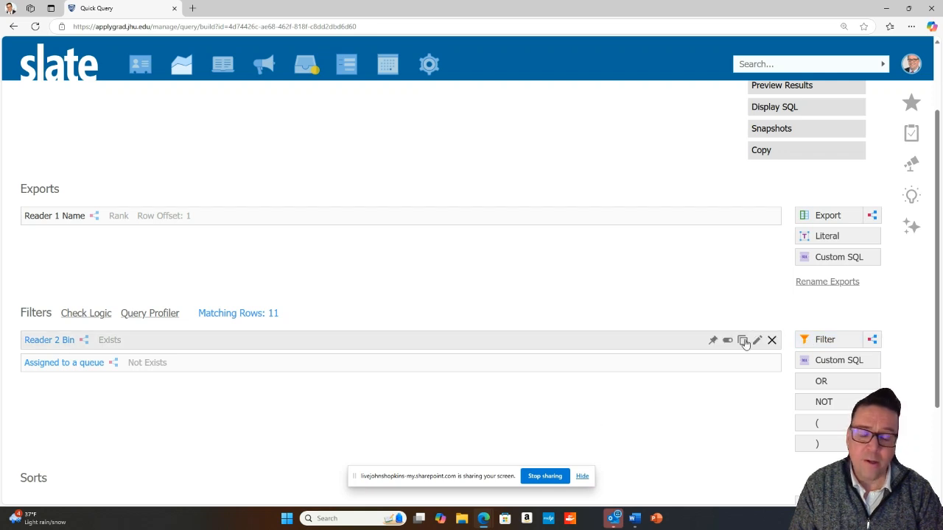
pyautogui.scroll(1, 747, 331)
pyautogui.scroll(1, 740, 329)
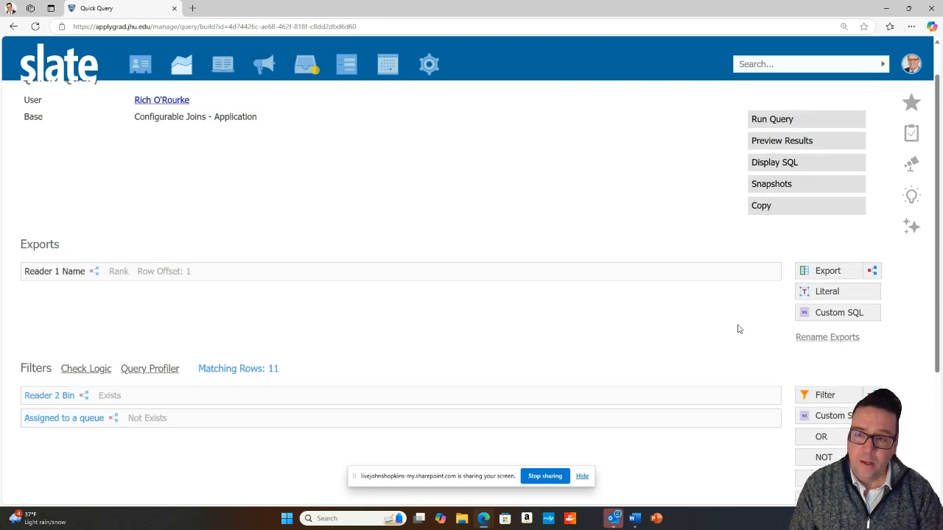
pyautogui.scroll(-2, 384, 265)
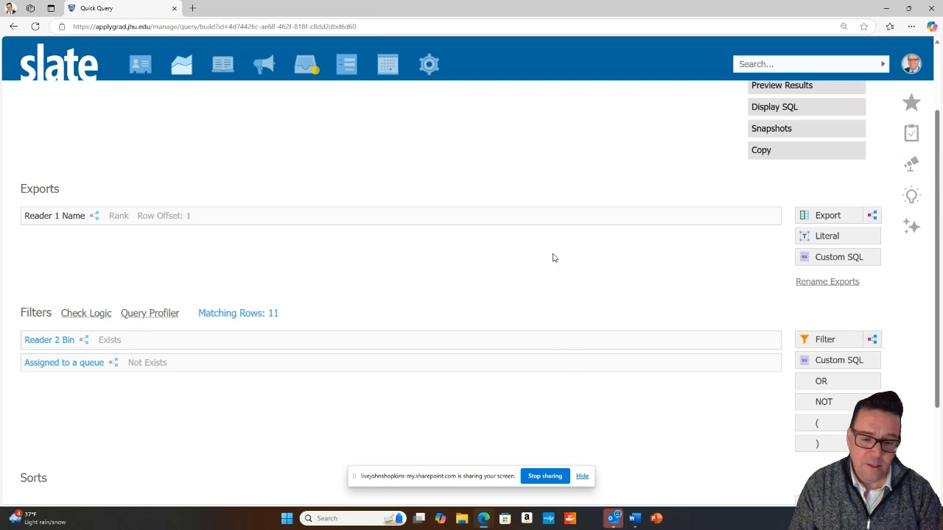
pyautogui.scroll(-3, 551, 259)
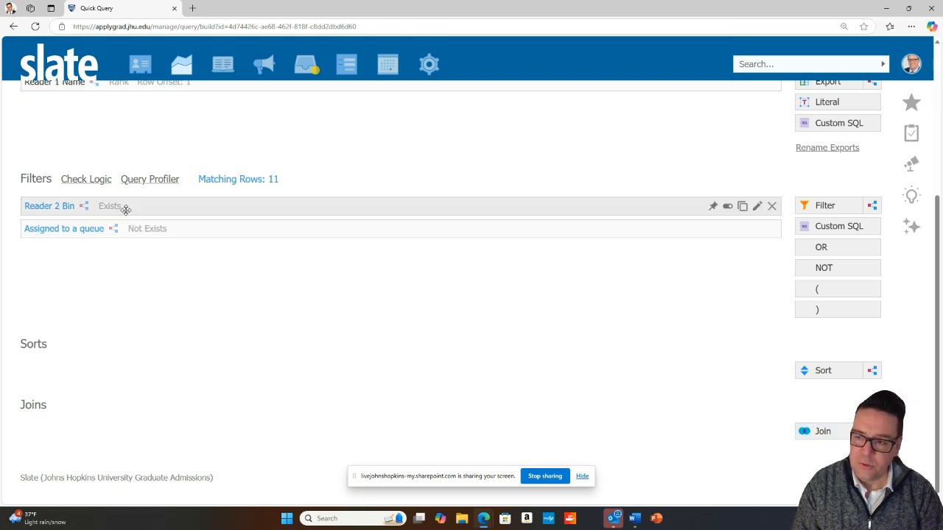
pyautogui.scroll(2, 308, 221)
pyautogui.scroll(-2, 308, 221)
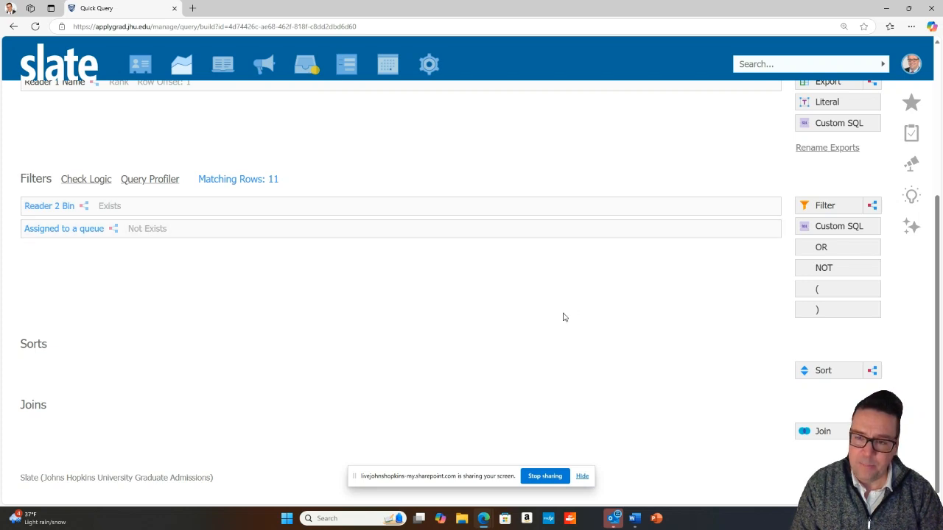
pyautogui.scroll(1, 561, 317)
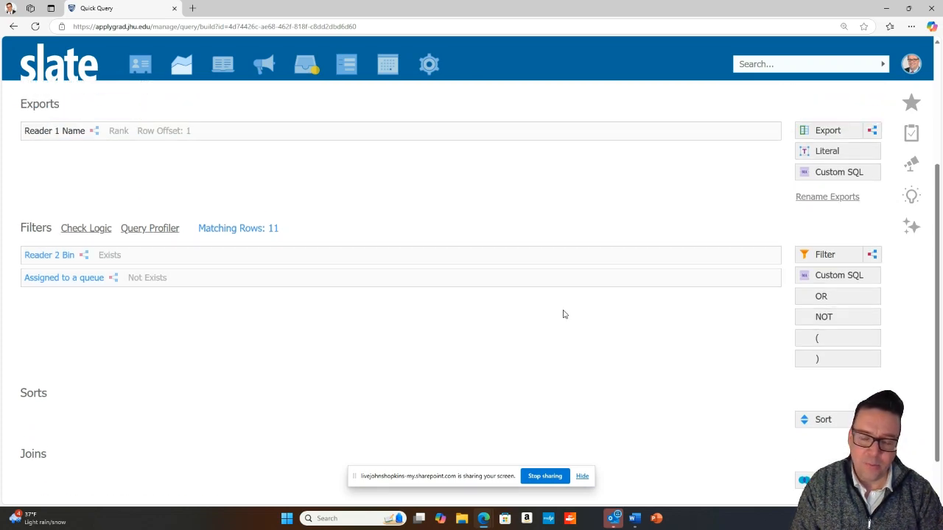
pyautogui.scroll(1, 261, 258)
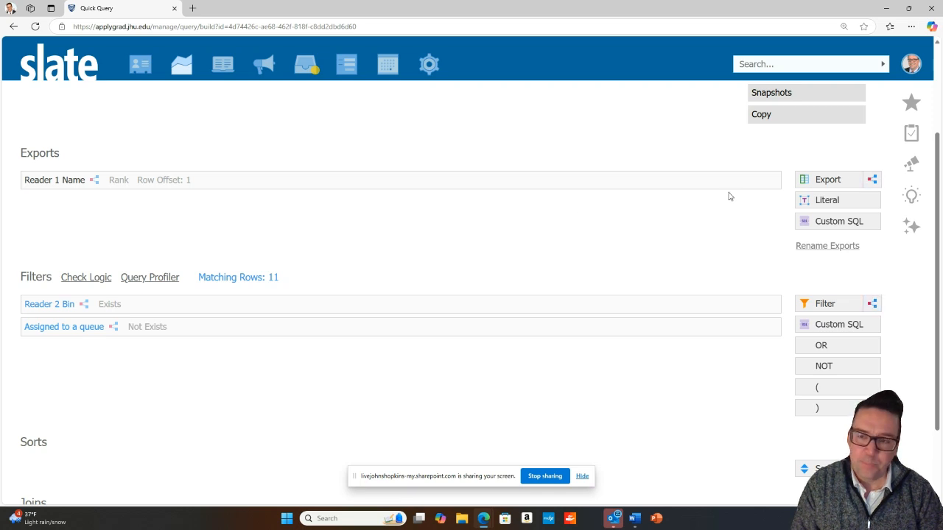
pyautogui.scroll(2, 727, 196)
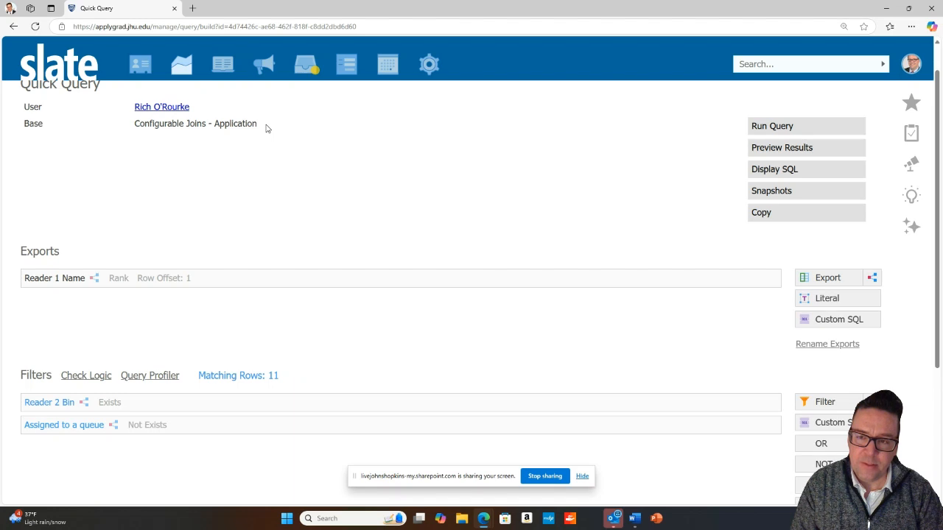